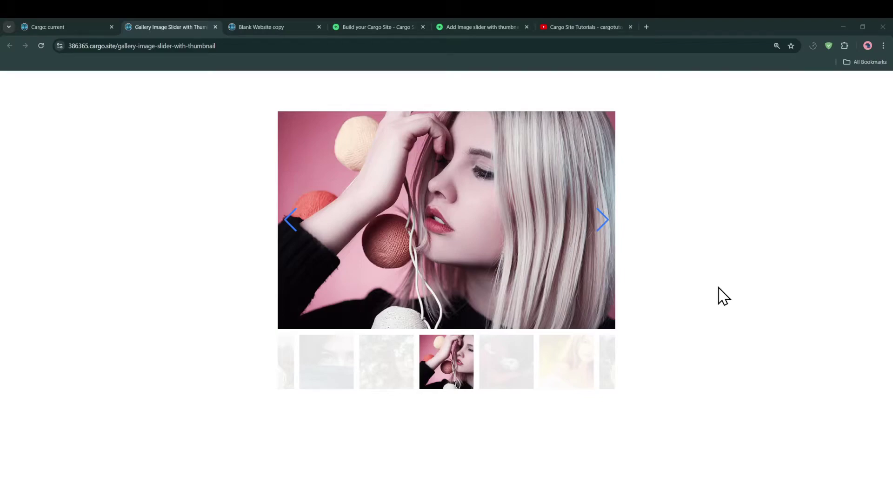
- Click through the slider's red-flowers, earring, eyes-and-scarf and red-haired photos, ending on the crochet shawl
{"action": "left_click", "coordinate": [510, 380]}
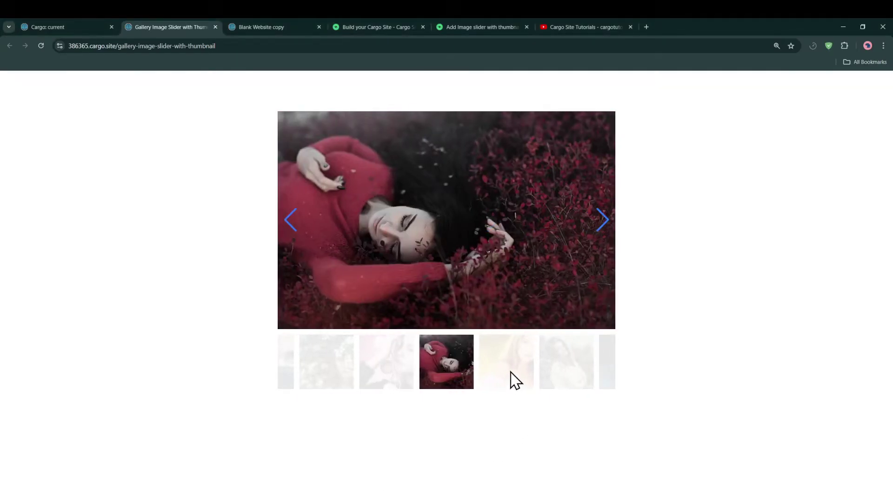
{"action": "left_click", "coordinate": [510, 380]}
{"action": "left_click", "coordinate": [510, 380]}
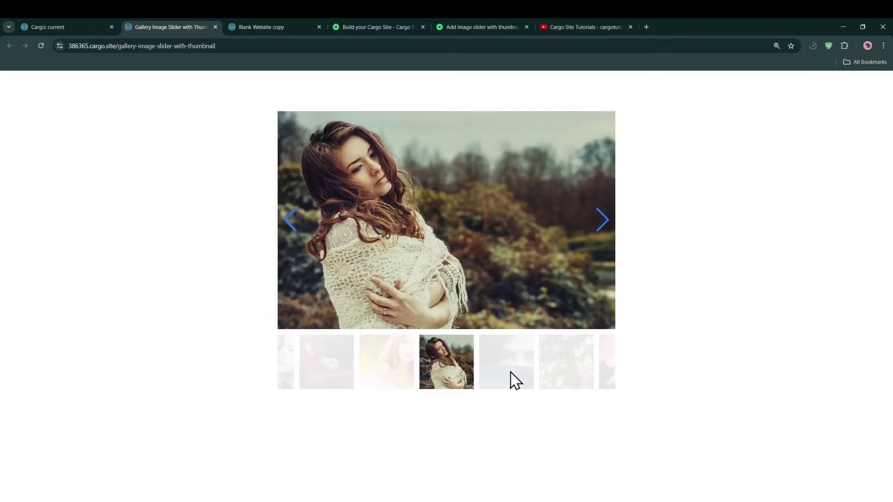
{"action": "left_click", "coordinate": [506, 374]}
{"action": "left_click", "coordinate": [502, 374]}
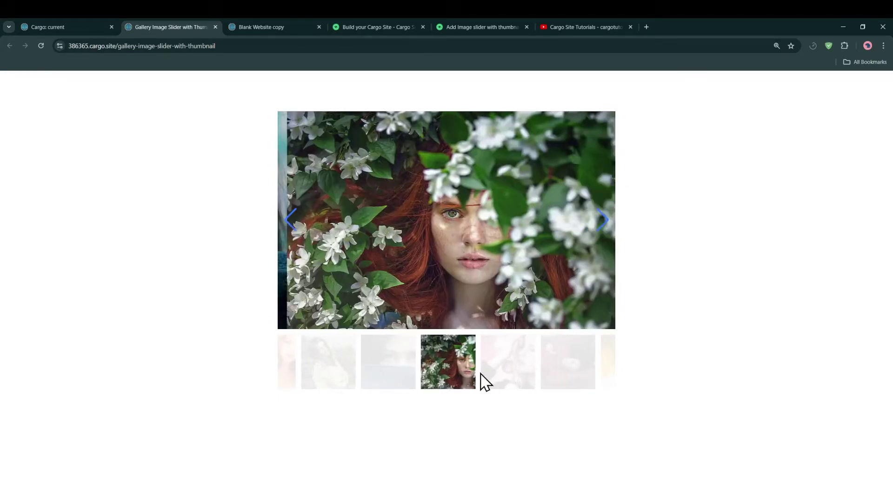
{"action": "left_click", "coordinate": [372, 370]}
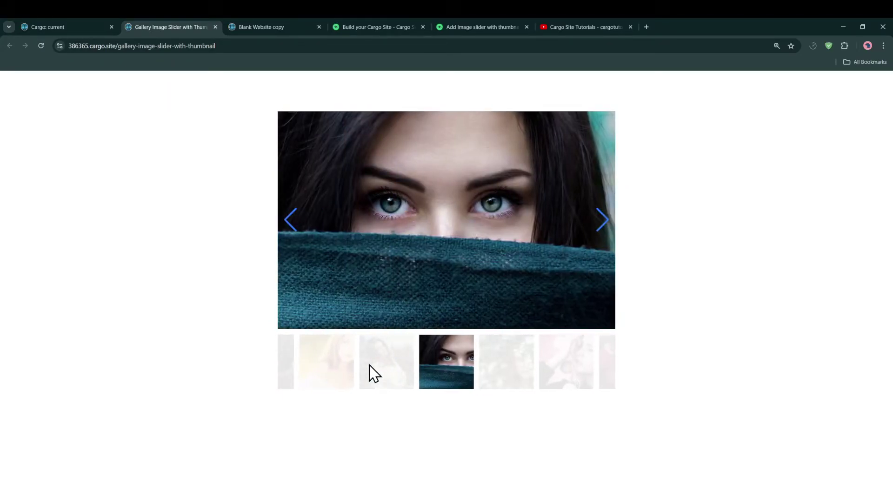
{"action": "left_click", "coordinate": [373, 373]}
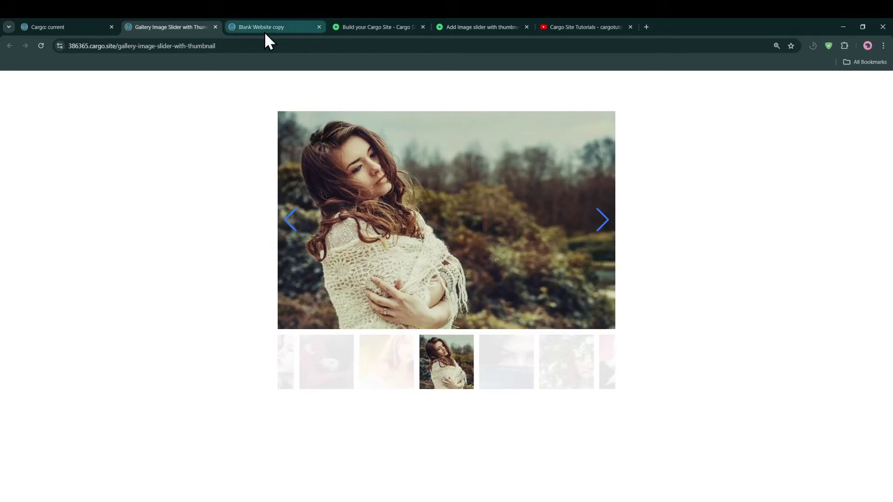
- Advance the cardboard-castle carousel on Blank Website copy, then switch to the Cargo Site Tutorials channel
{"action": "left_click", "coordinate": [264, 31]}
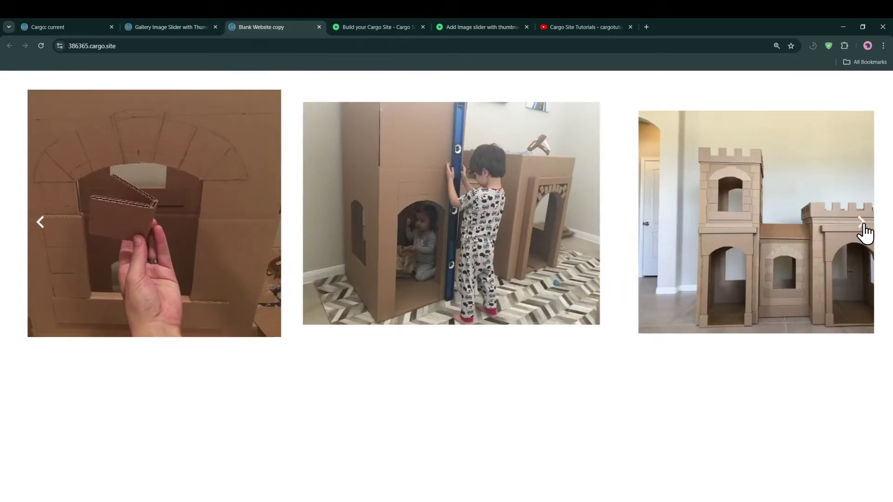
{"action": "left_click", "coordinate": [863, 225]}
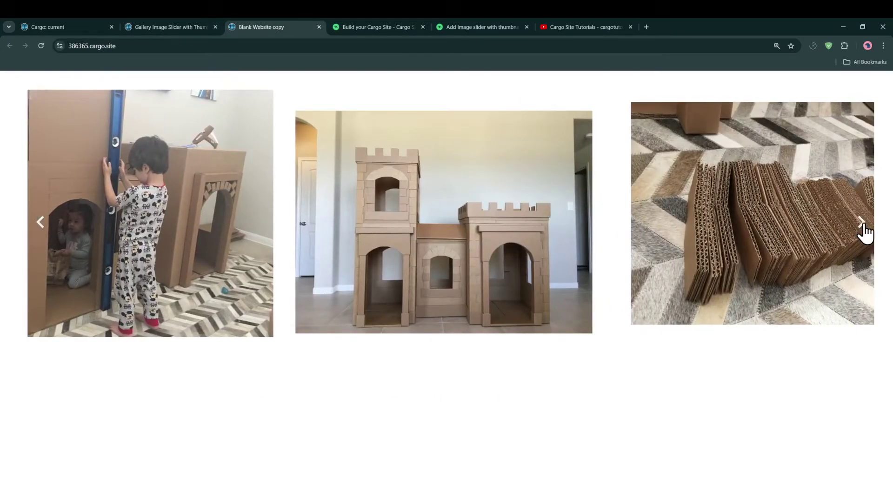
{"action": "left_click", "coordinate": [559, 26]}
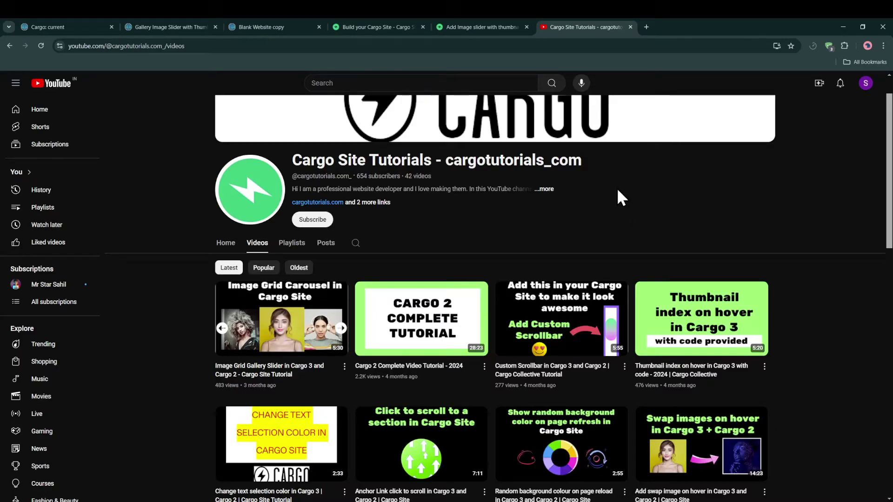
- Return to the Cargo dashboard showing the Blank Website copy site card
{"action": "left_click", "coordinate": [74, 27]}
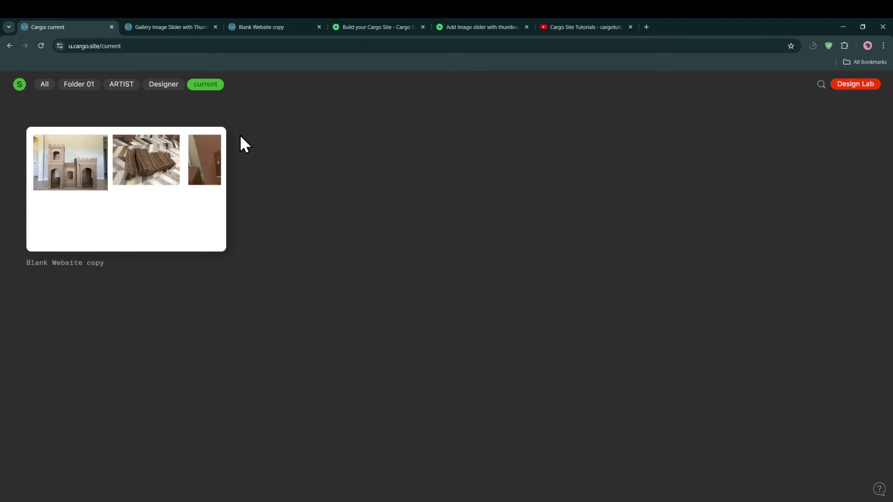
- Open Blank Website copy in the editor from its site card's options menu
{"action": "left_click", "coordinate": [212, 136]}
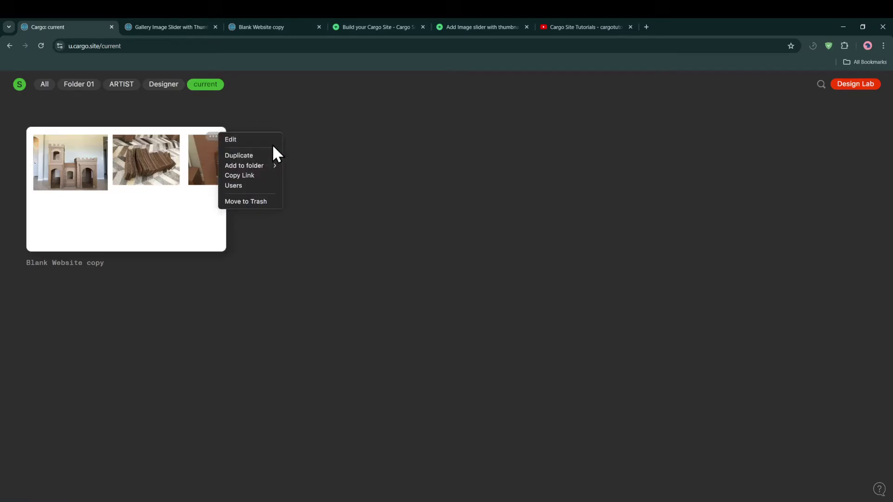
{"action": "left_click", "coordinate": [270, 140]}
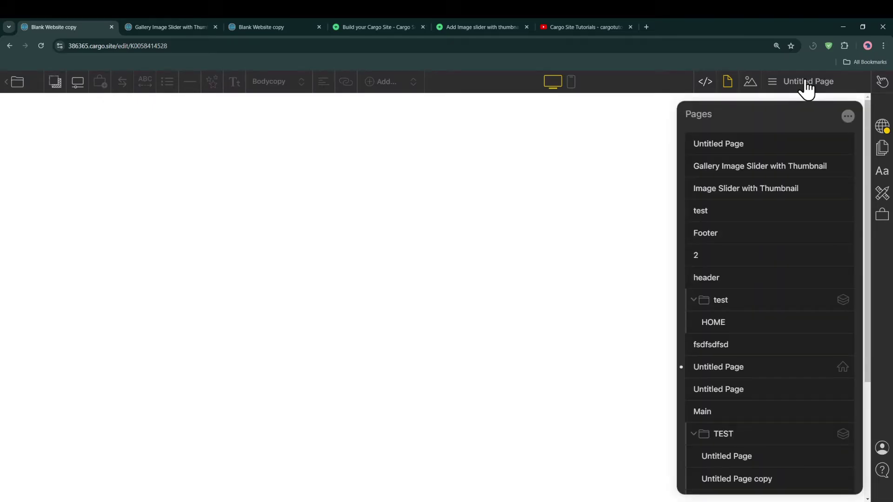
- Create a new page named 'Gallery Image Slider with thumbnail image'
{"action": "left_click", "coordinate": [848, 116]}
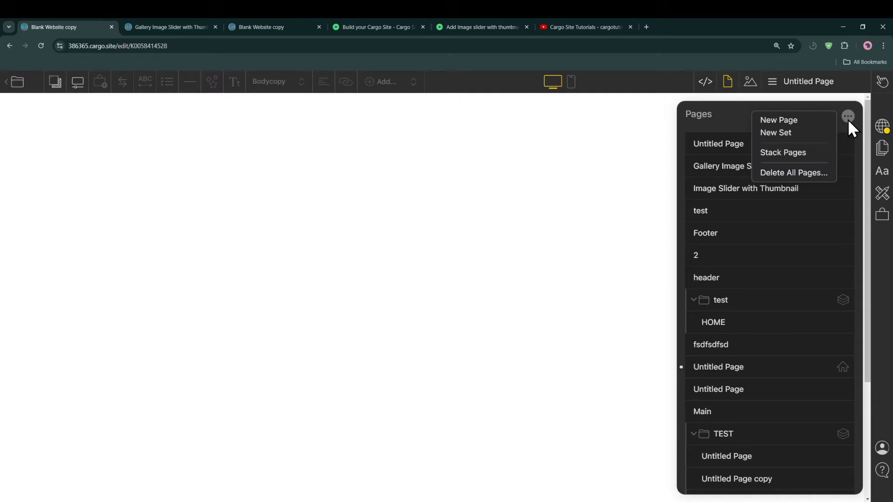
{"action": "left_click", "coordinate": [788, 120]}
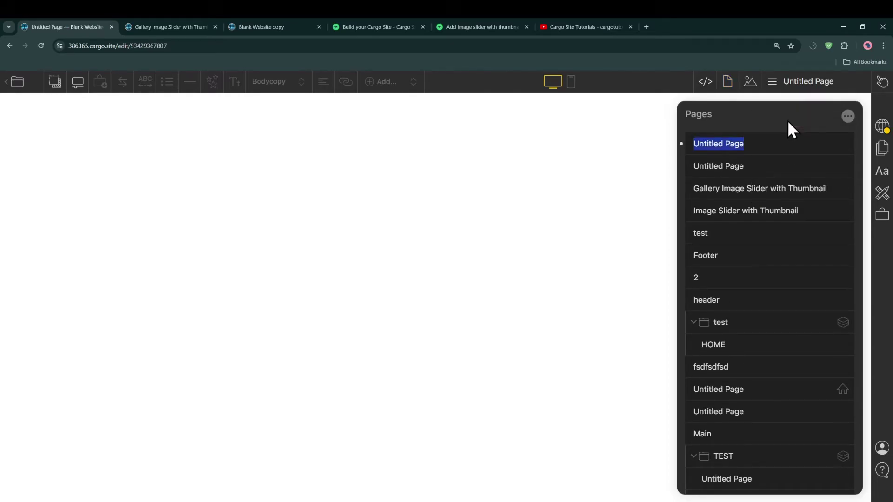
{"action": "type", "text": "G"}
{"action": "key", "text": "BackSpace"}
{"action": "type", "text": "Ga"}
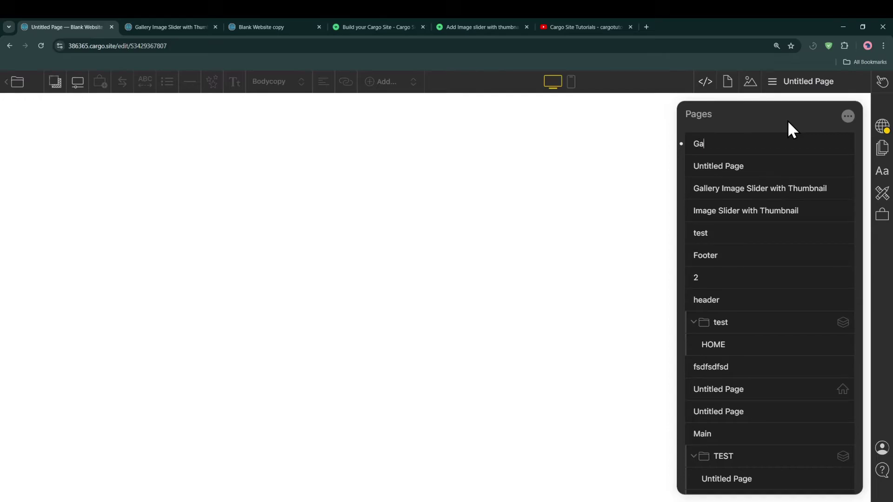
{"action": "type", "text": "llery Image Slider with t"}
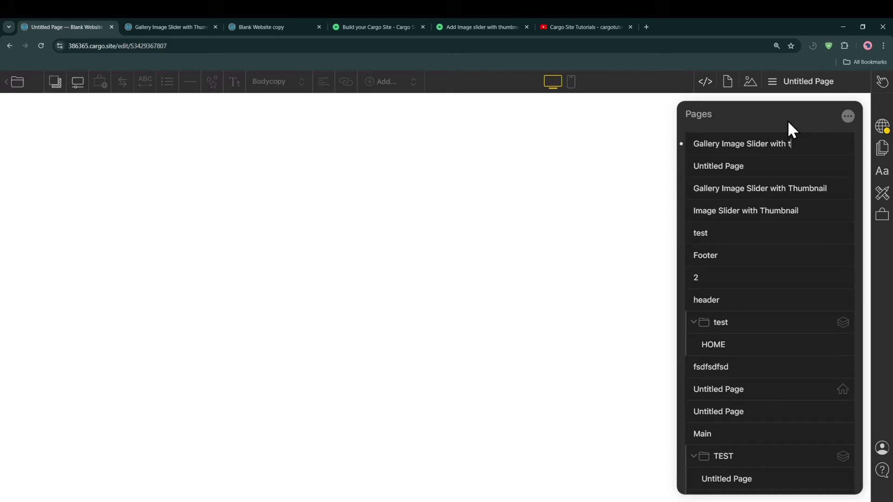
{"action": "type", "text": "humbnail image"}
{"action": "key", "text": "Return"}
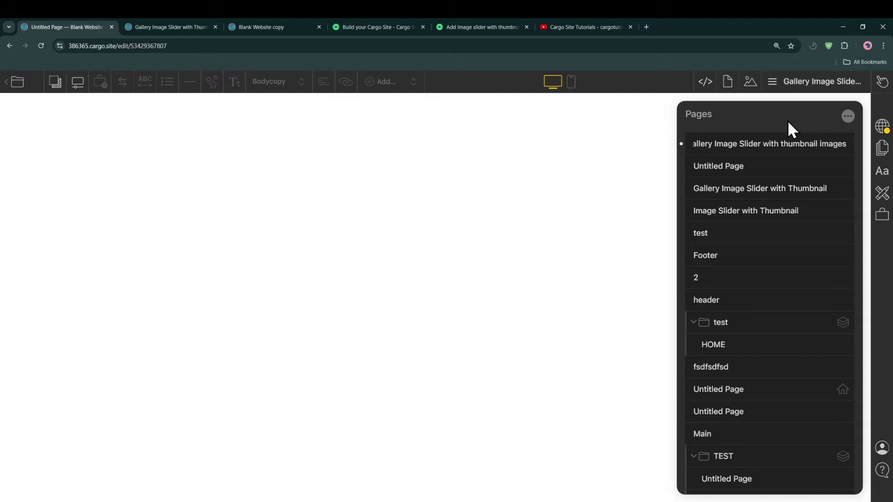
- Scroll the Add Image slider tutorial to step 3 and select its whole HTML code block
{"action": "left_click", "coordinate": [362, 26]}
{"action": "scroll", "coordinate": [441, 237], "scroll_direction": "up", "scroll_amount": 4}
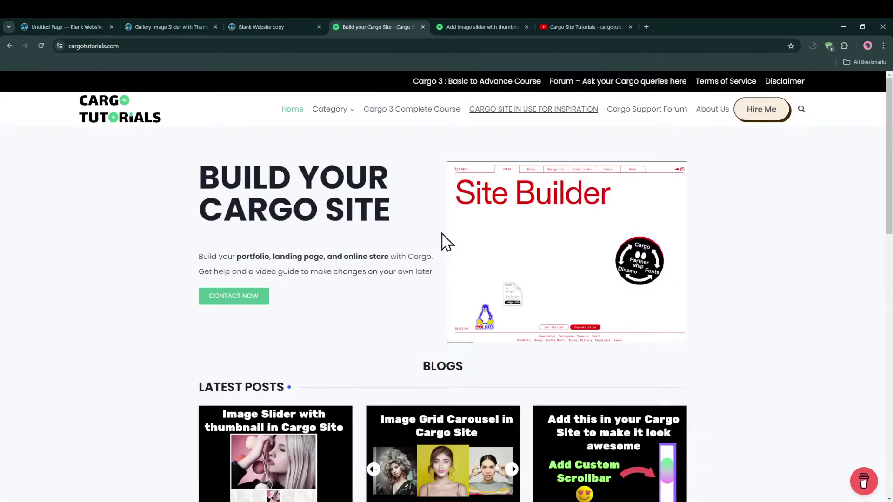
{"action": "scroll", "coordinate": [444, 239], "scroll_direction": "down", "scroll_amount": 5}
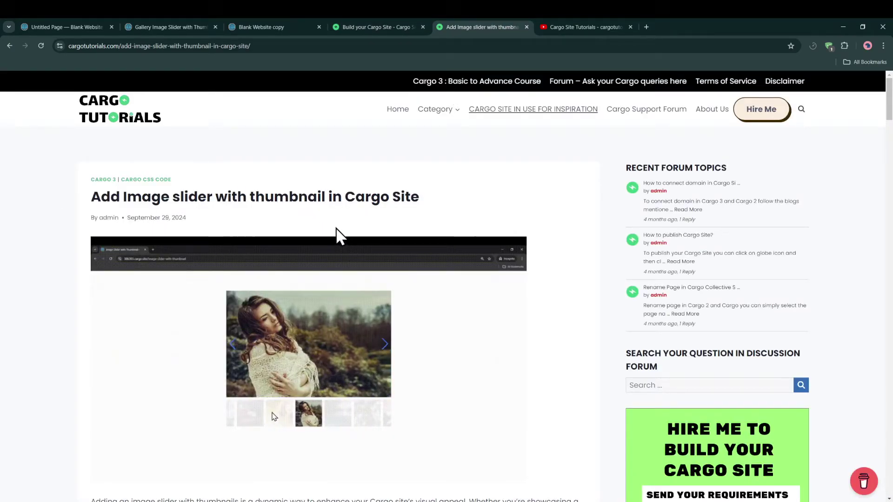
{"action": "scroll", "coordinate": [335, 237], "scroll_direction": "down", "scroll_amount": 3}
{"action": "scroll", "coordinate": [336, 279], "scroll_direction": "down", "scroll_amount": 15}
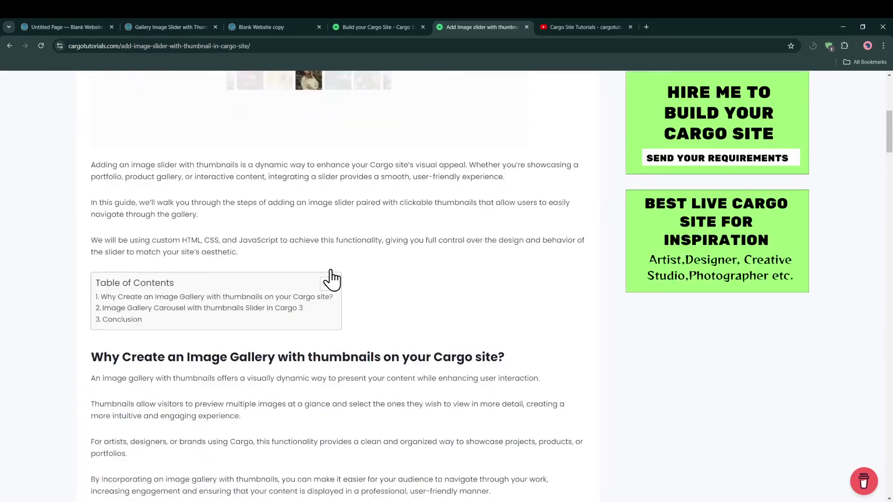
{"action": "scroll", "coordinate": [330, 279], "scroll_direction": "down", "scroll_amount": 10}
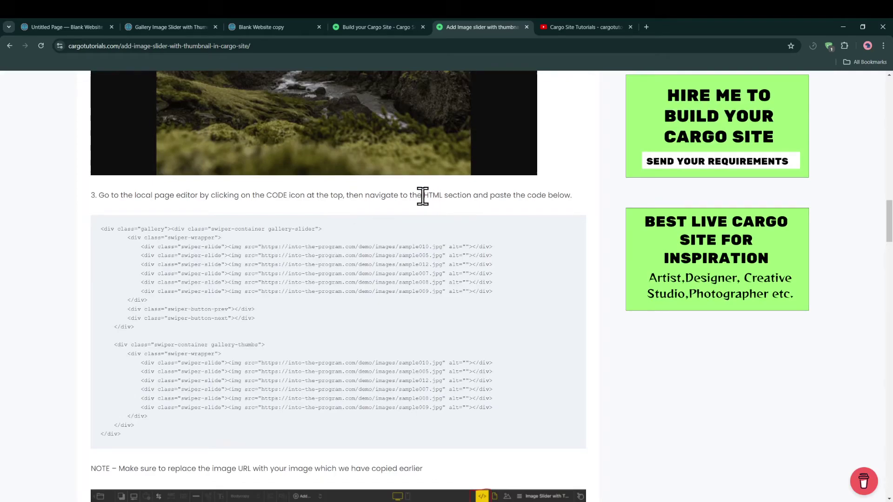
{"action": "left_click_drag", "start_coordinate": [423, 196], "coordinate": [471, 196]}
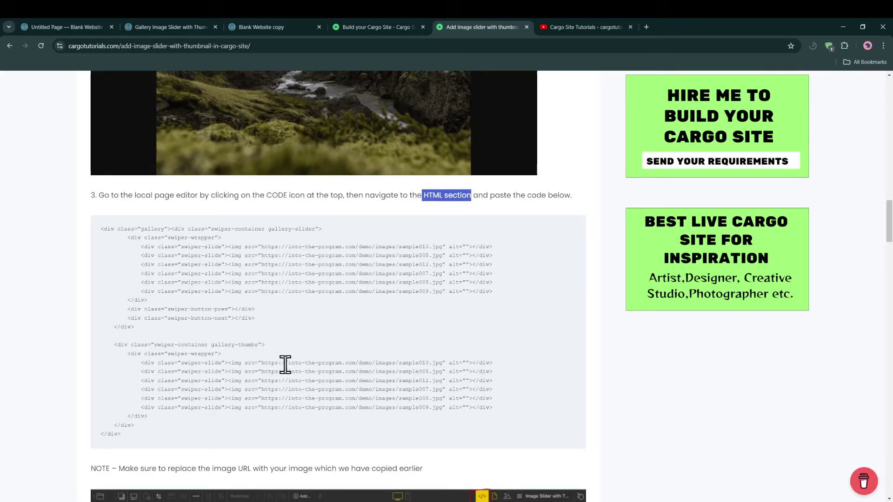
{"action": "left_click_drag", "start_coordinate": [156, 447], "coordinate": [99, 228]}
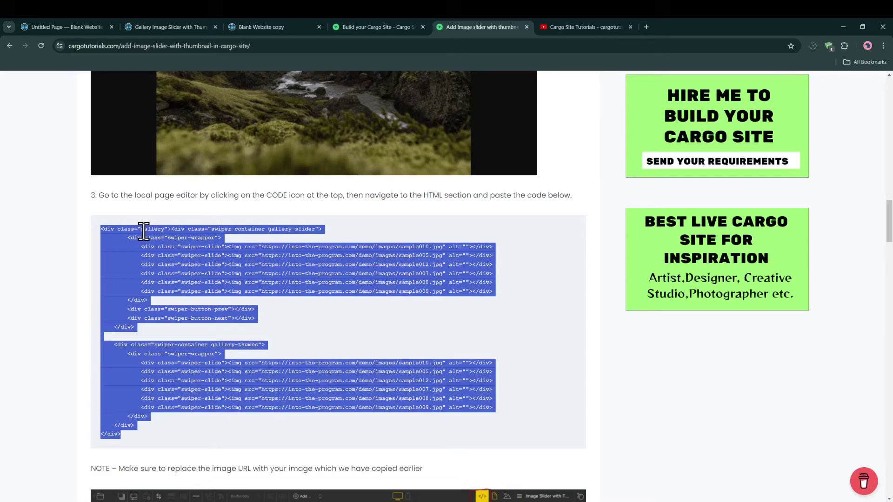
- Paste the step 3 slider code into the new page's HTML and update it to show the sample photos
{"action": "left_click", "coordinate": [69, 27]}
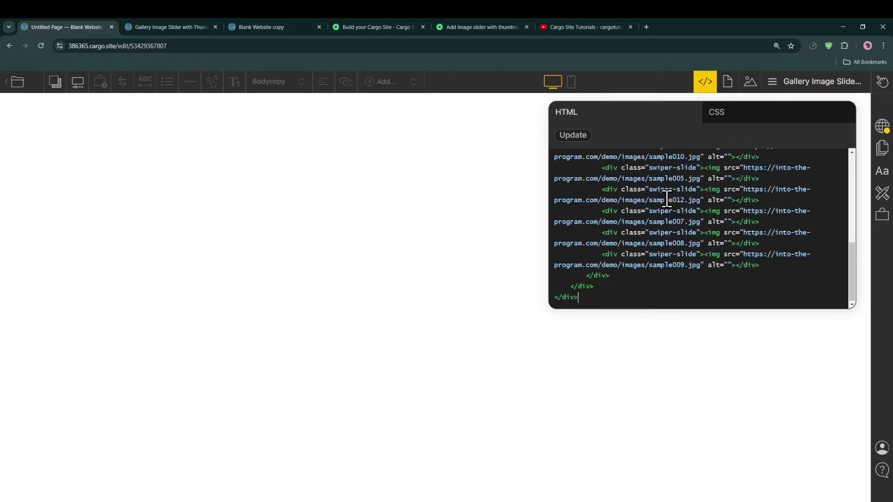
{"action": "left_click", "coordinate": [572, 136]}
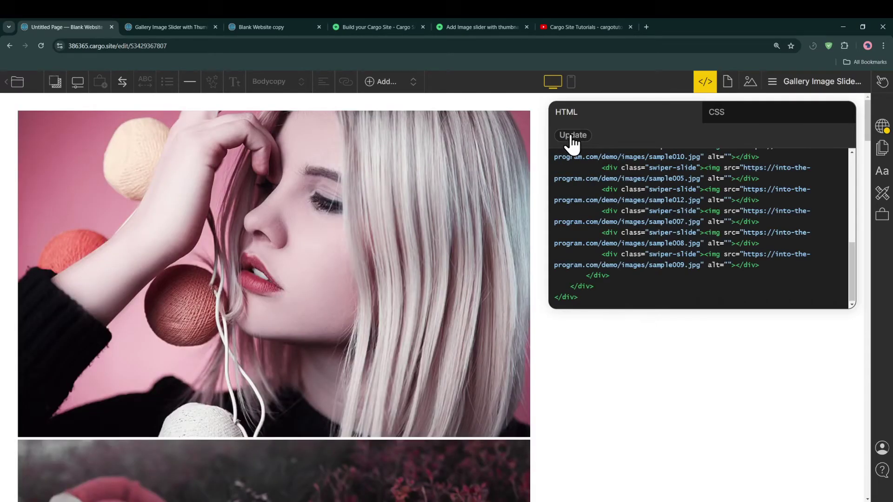
{"action": "scroll", "coordinate": [653, 210], "scroll_direction": "up", "scroll_amount": 2}
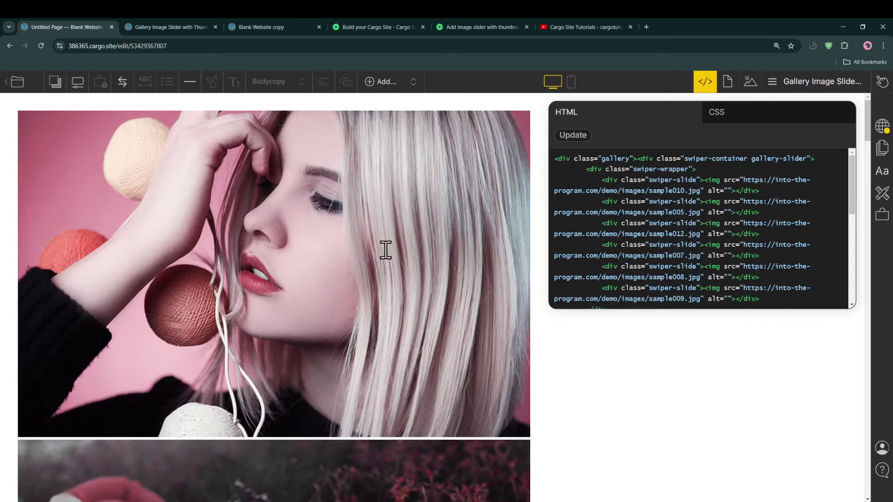
{"action": "scroll", "coordinate": [386, 250], "scroll_direction": "down", "scroll_amount": 5}
{"action": "scroll", "coordinate": [386, 249], "scroll_direction": "down", "scroll_amount": 6}
{"action": "scroll", "coordinate": [386, 251], "scroll_direction": "up", "scroll_amount": 6}
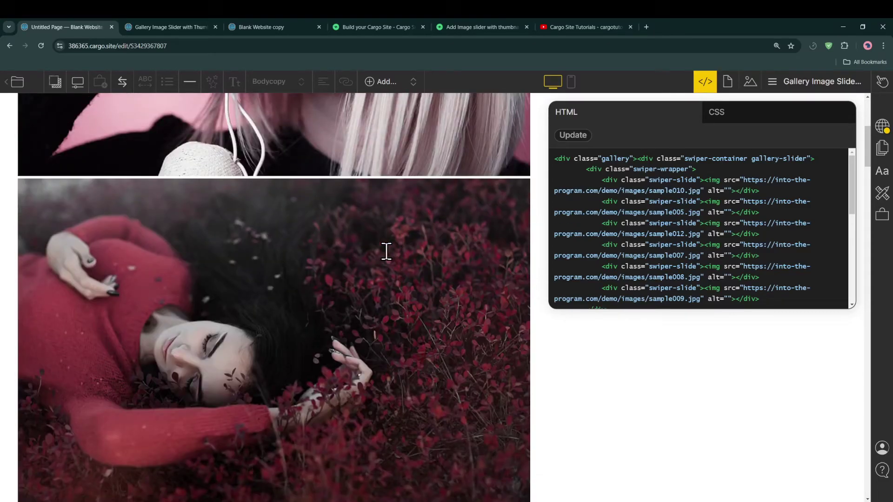
{"action": "scroll", "coordinate": [386, 251], "scroll_direction": "up", "scroll_amount": 5}
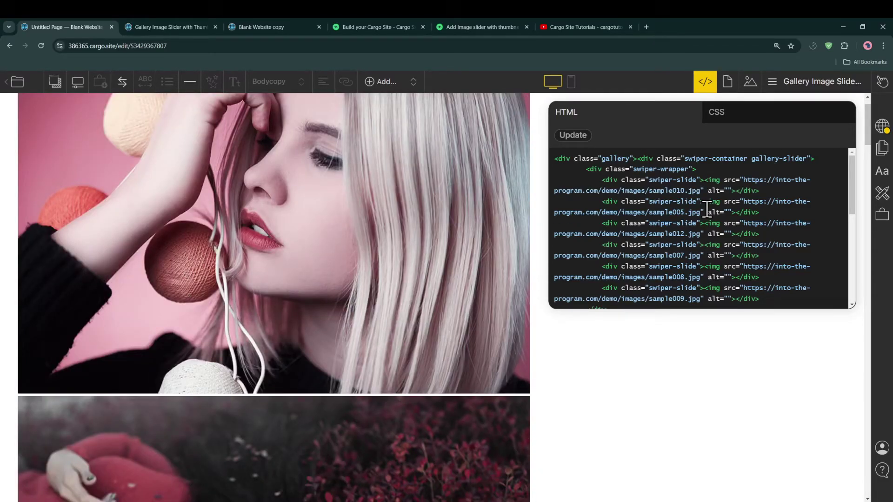
- Add the lake photo from the site's image library to the page's images
{"action": "left_click", "coordinate": [750, 83]}
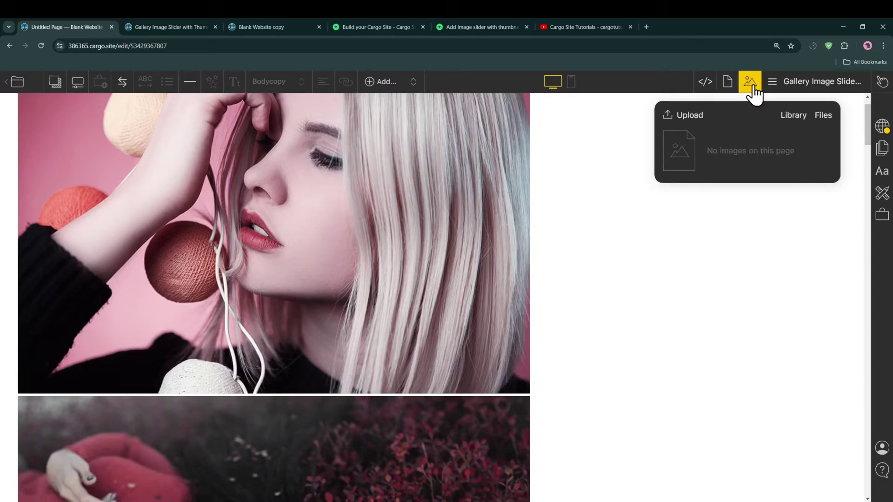
{"action": "left_click", "coordinate": [803, 122]}
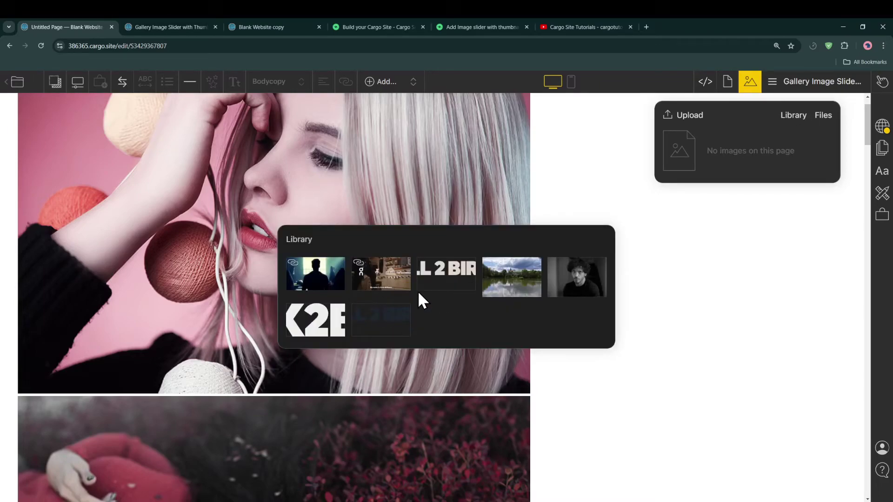
{"action": "left_click_drag", "start_coordinate": [530, 284], "coordinate": [749, 168]}
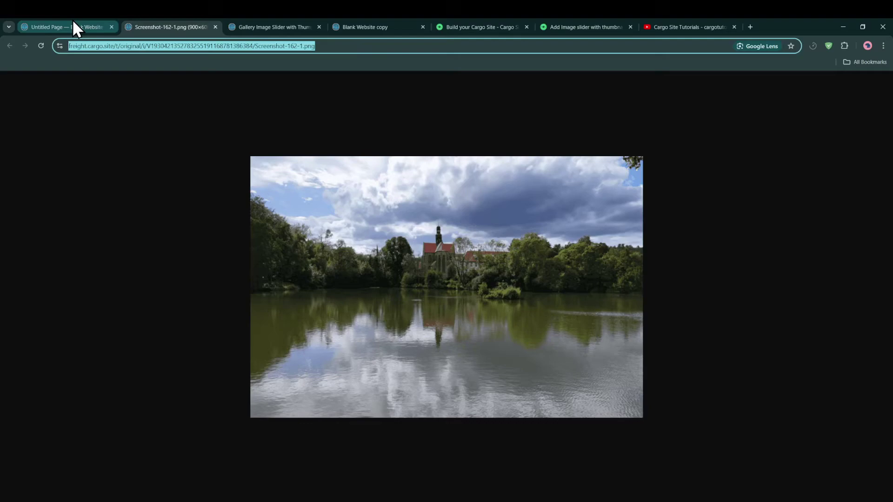
{"action": "left_click", "coordinate": [76, 27]}
{"action": "left_click", "coordinate": [704, 82]}
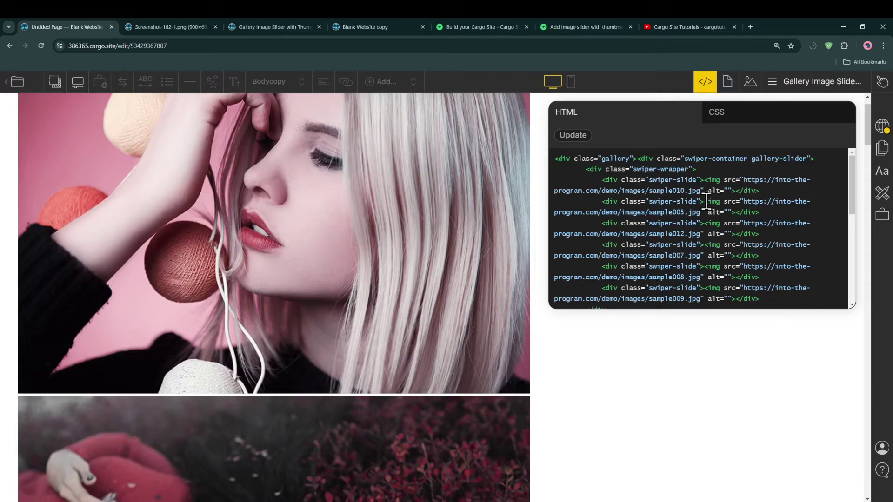
{"action": "scroll", "coordinate": [704, 204], "scroll_direction": "down", "scroll_amount": 1}
{"action": "scroll", "coordinate": [754, 172], "scroll_direction": "up", "scroll_amount": 1}
{"action": "left_click_drag", "start_coordinate": [806, 158], "coordinate": [751, 159]}
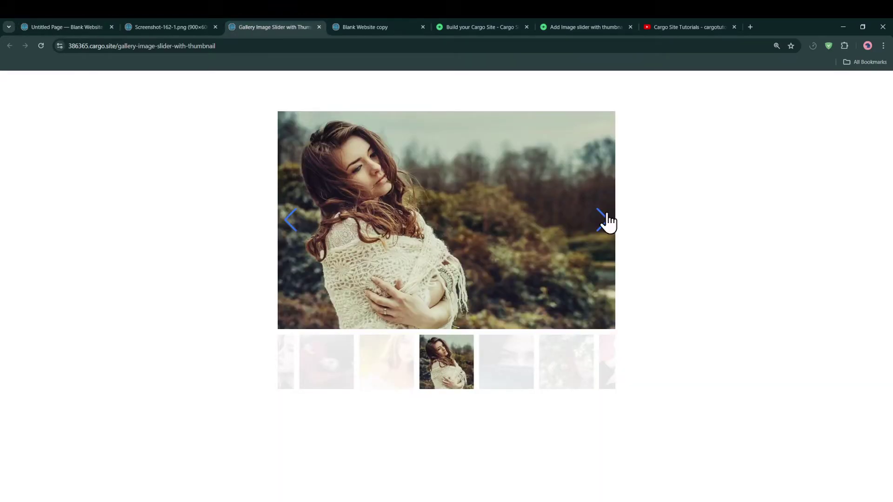
{"action": "left_click", "coordinate": [47, 27]}
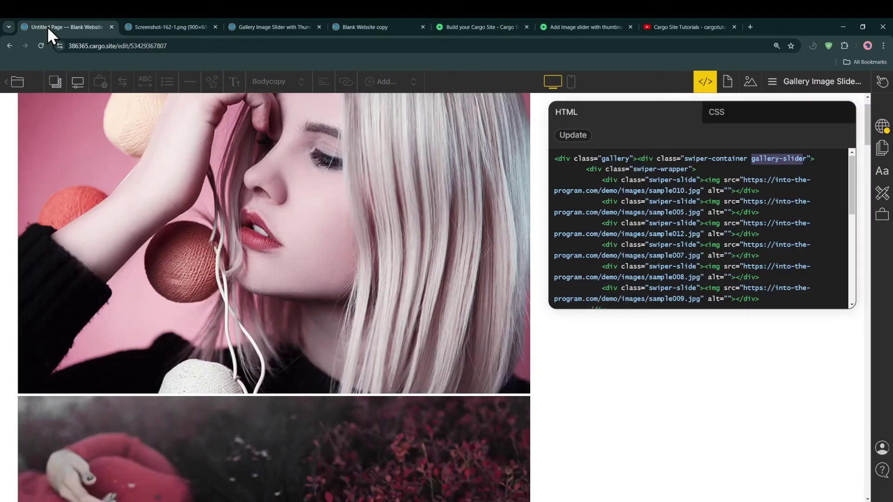
{"action": "scroll", "coordinate": [699, 227], "scroll_direction": "down", "scroll_amount": 5}
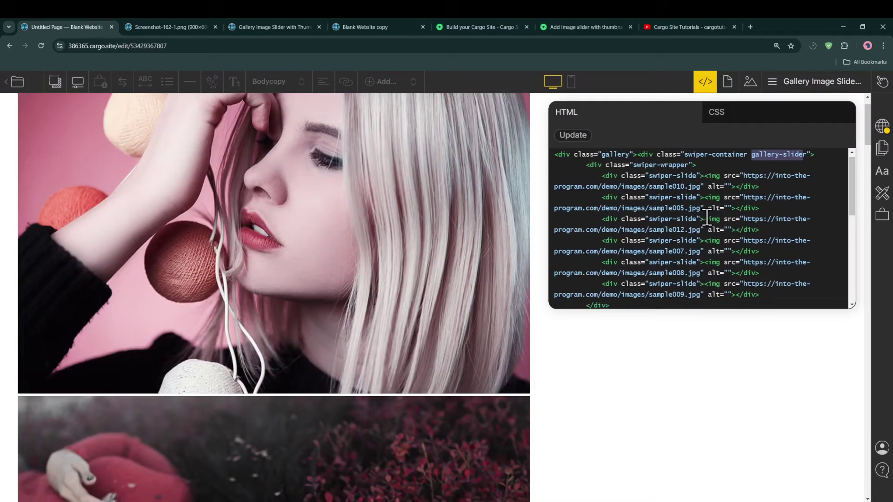
{"action": "scroll", "coordinate": [721, 204], "scroll_direction": "up", "scroll_amount": 1}
{"action": "left_click_drag", "start_coordinate": [740, 189], "coordinate": [684, 191]}
{"action": "left_click", "coordinate": [257, 29]}
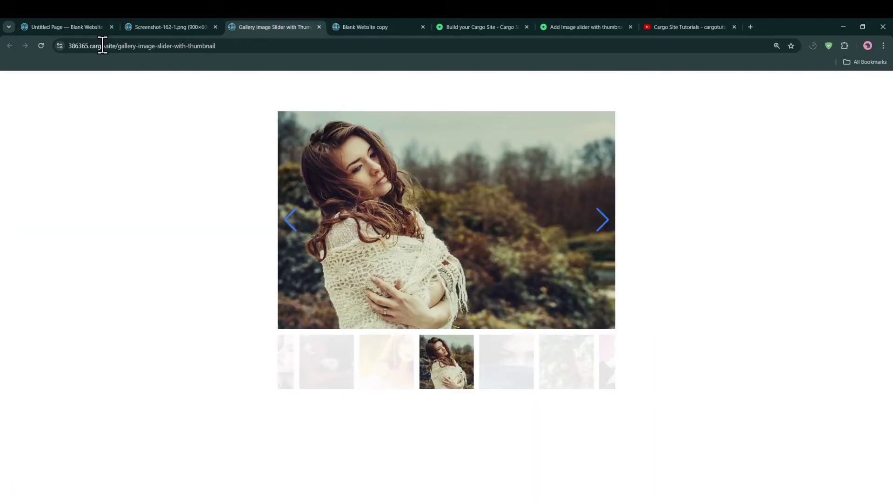
{"action": "left_click", "coordinate": [96, 27]}
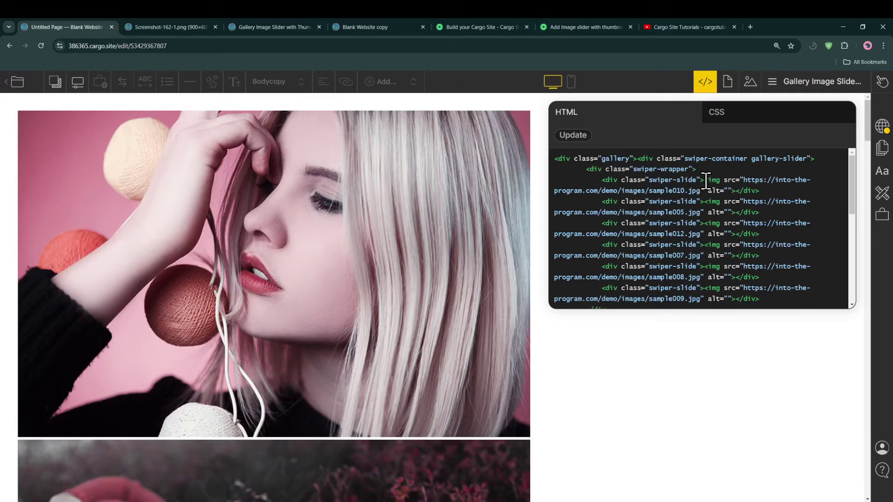
- Replace the first slide's sample010.jpg URL with the Screenshot-162-1.png URL and update the page
{"action": "left_click_drag", "start_coordinate": [702, 181], "coordinate": [719, 182]}
{"action": "double_click", "coordinate": [714, 182]}
{"action": "left_click", "coordinate": [730, 180]}
{"action": "double_click", "coordinate": [730, 181]}
{"action": "left_click_drag", "start_coordinate": [700, 191], "coordinate": [742, 181]}
{"action": "key", "text": "ctrl+v"}
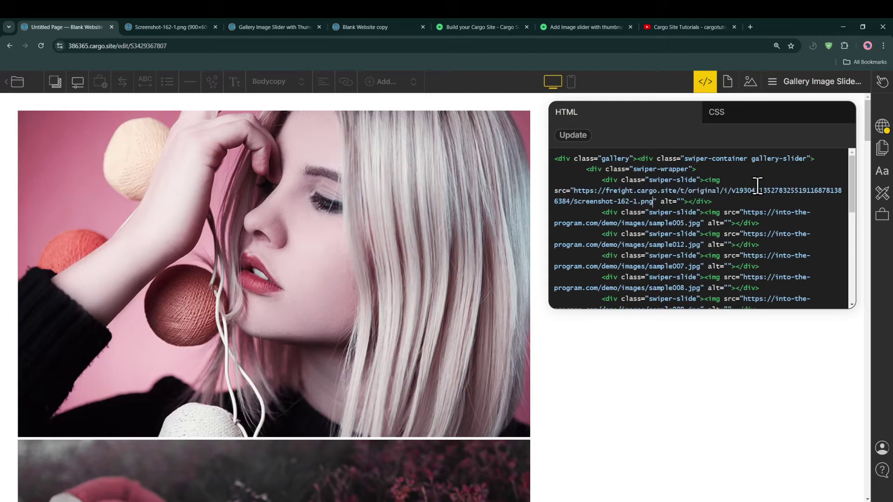
{"action": "left_click", "coordinate": [581, 141]}
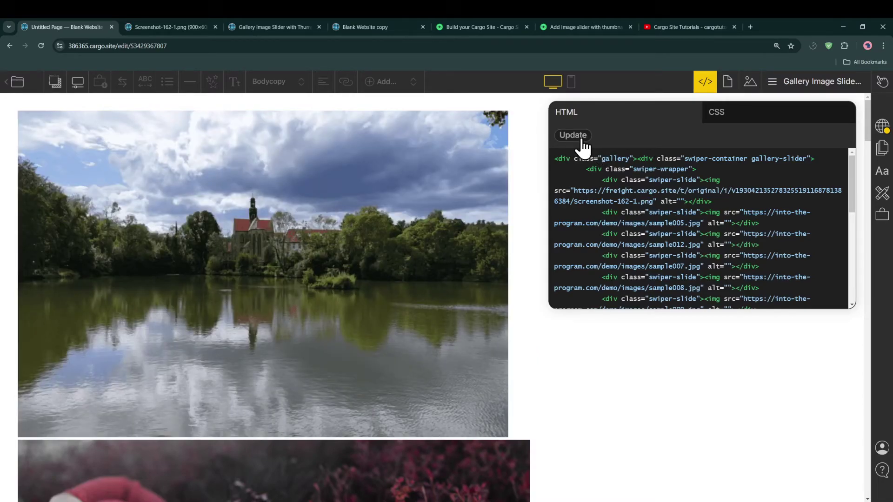
- Find and select the gallery-thumbs block in the HTML
{"action": "scroll", "coordinate": [666, 227], "scroll_direction": "down", "scroll_amount": 5}
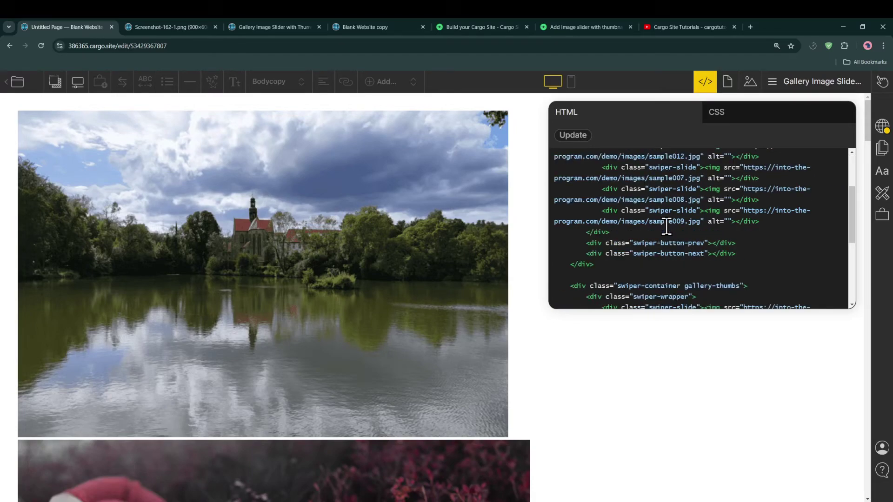
{"action": "scroll", "coordinate": [666, 226], "scroll_direction": "up", "scroll_amount": 3}
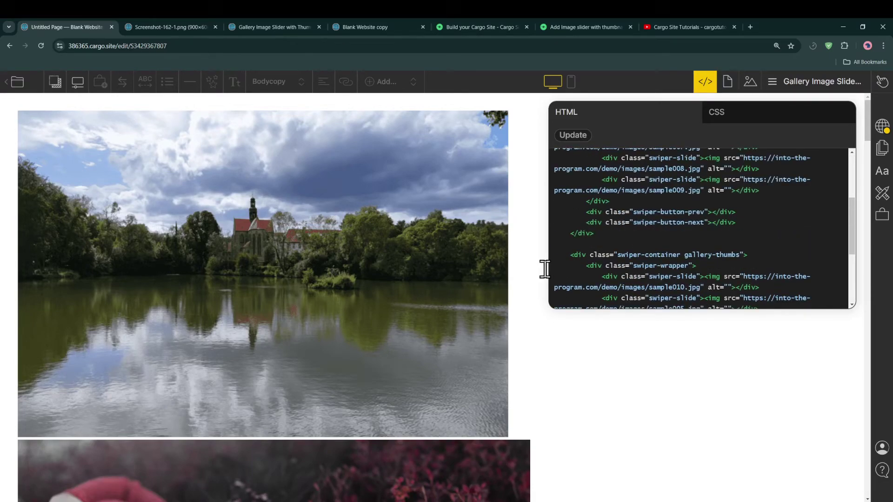
{"action": "left_click_drag", "start_coordinate": [684, 255], "coordinate": [740, 256]}
- Swap the first thumbnail's sample010.jpg for the Screenshot-162-1.png URL and update the page
{"action": "scroll", "coordinate": [257, 285], "scroll_direction": "down", "scroll_amount": 12}
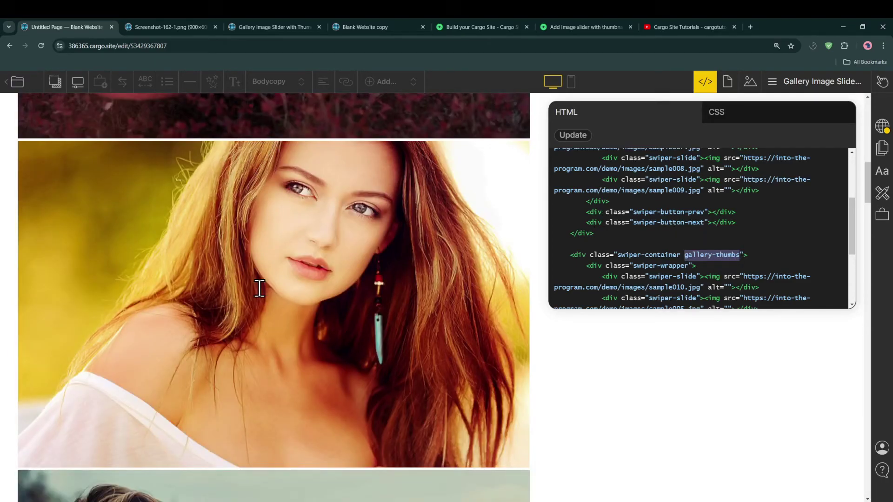
{"action": "scroll", "coordinate": [259, 288], "scroll_direction": "down", "scroll_amount": 8}
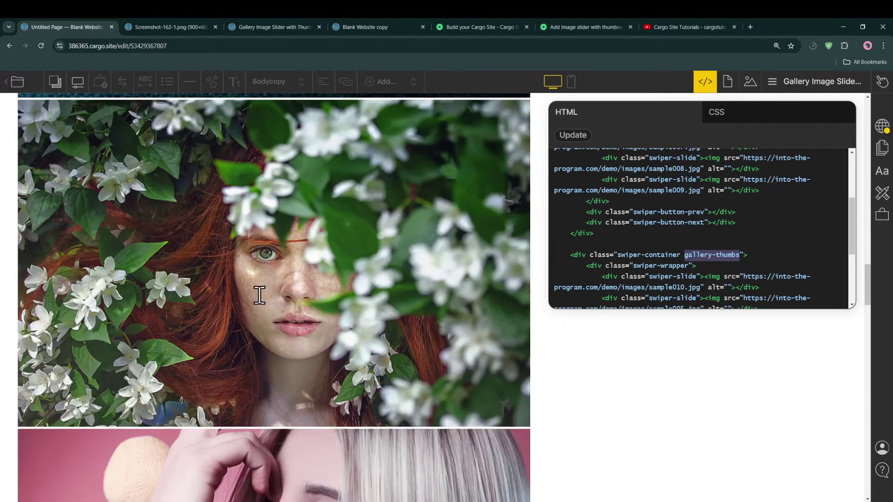
{"action": "scroll", "coordinate": [259, 295], "scroll_direction": "down", "scroll_amount": 10}
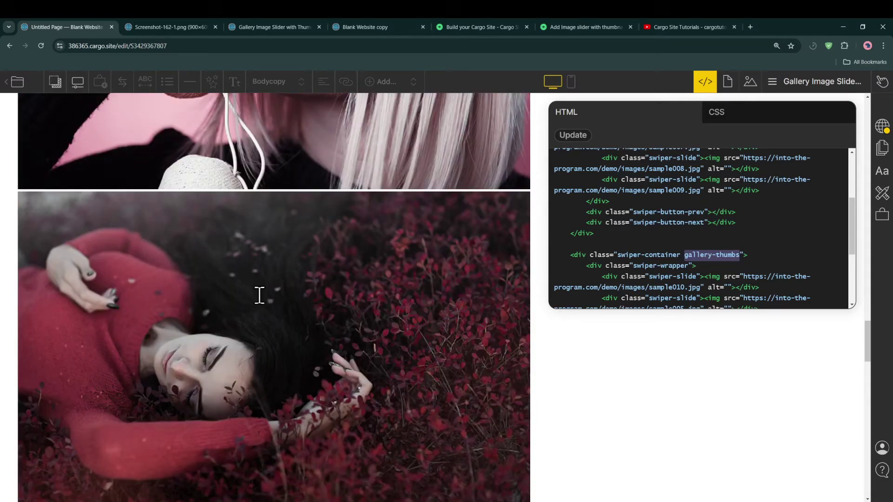
{"action": "scroll", "coordinate": [259, 295], "scroll_direction": "up", "scroll_amount": 5}
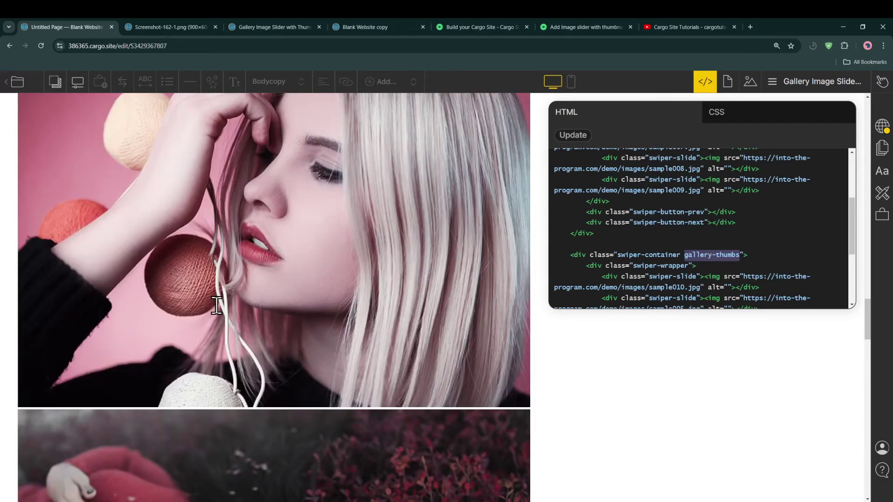
{"action": "left_click", "coordinate": [716, 276]}
{"action": "double_click", "coordinate": [714, 277]}
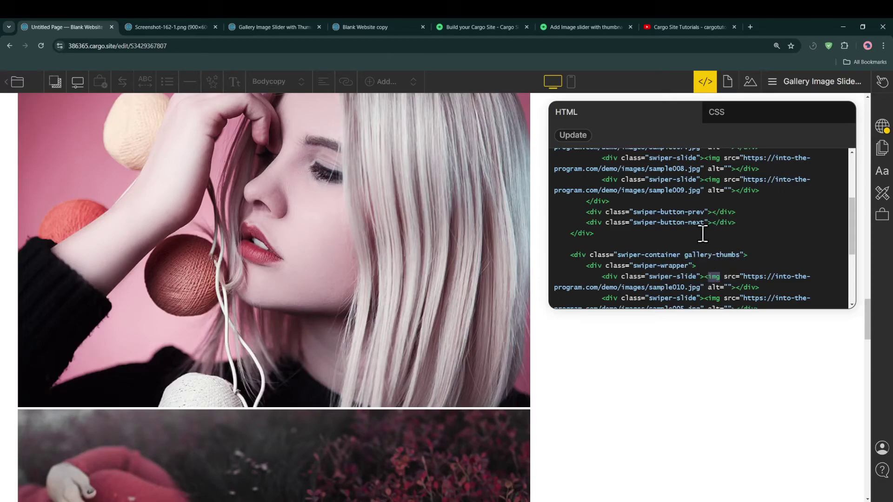
{"action": "scroll", "coordinate": [744, 263], "scroll_direction": "down", "scroll_amount": 1}
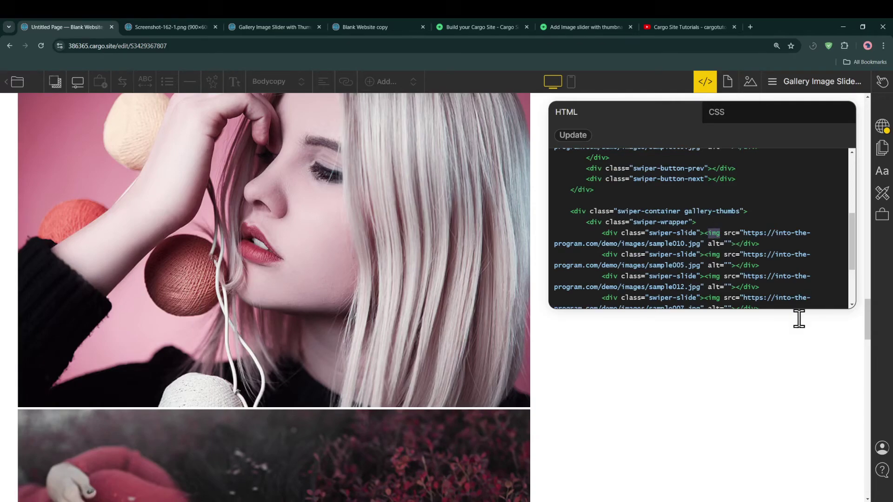
{"action": "left_click_drag", "start_coordinate": [700, 246], "coordinate": [746, 236]}
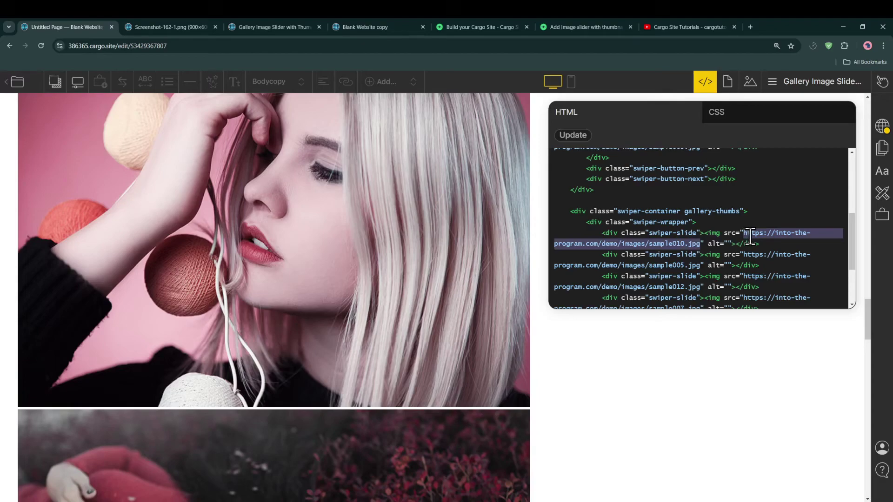
{"action": "key", "text": "ctrl+v"}
{"action": "left_click", "coordinate": [574, 135]}
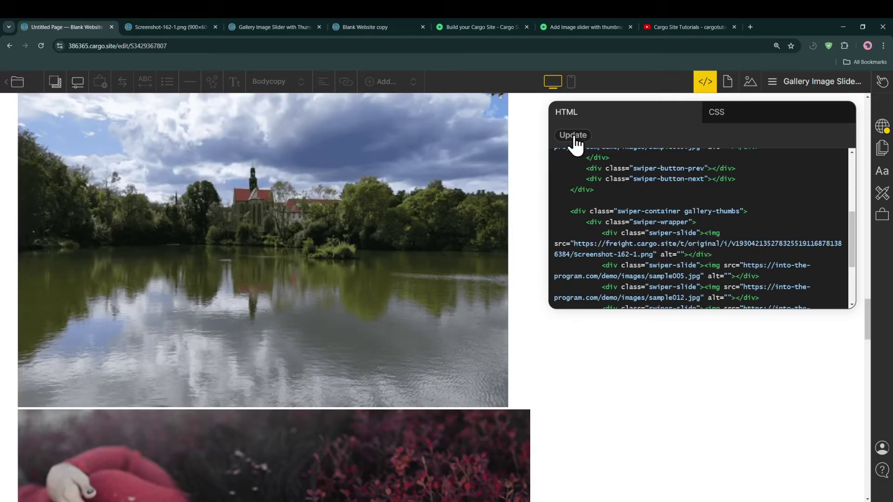
{"action": "scroll", "coordinate": [297, 334], "scroll_direction": "up", "scroll_amount": 5}
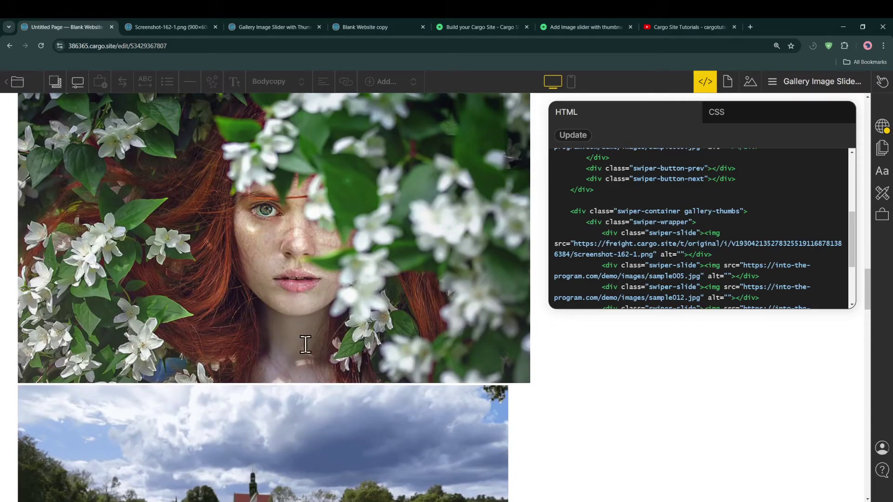
{"action": "scroll", "coordinate": [376, 319], "scroll_direction": "down", "scroll_amount": 1}
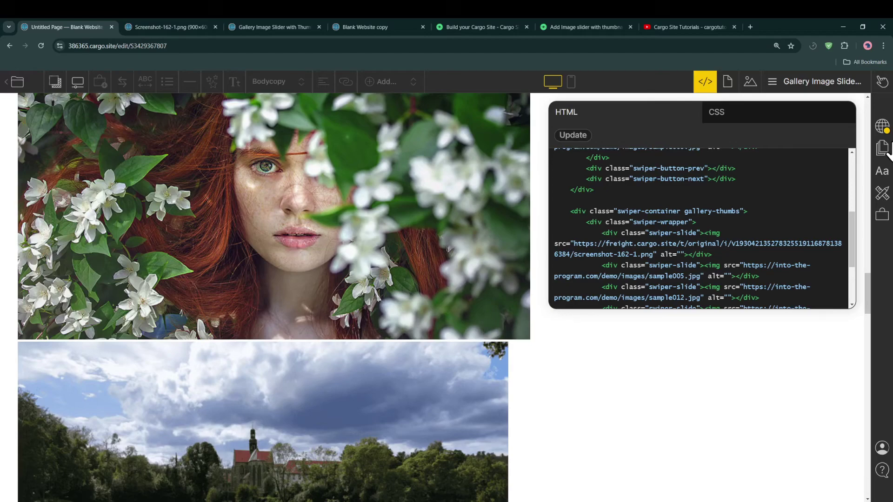
- Publish the site changes and reload the live slider page to check its images
{"action": "left_click", "coordinate": [881, 125]}
{"action": "left_click", "coordinate": [774, 153]}
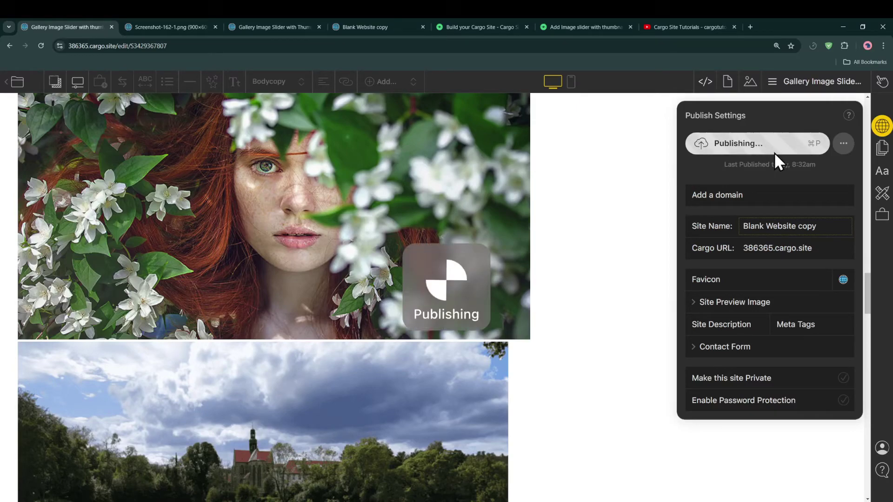
{"action": "left_click", "coordinate": [270, 28]}
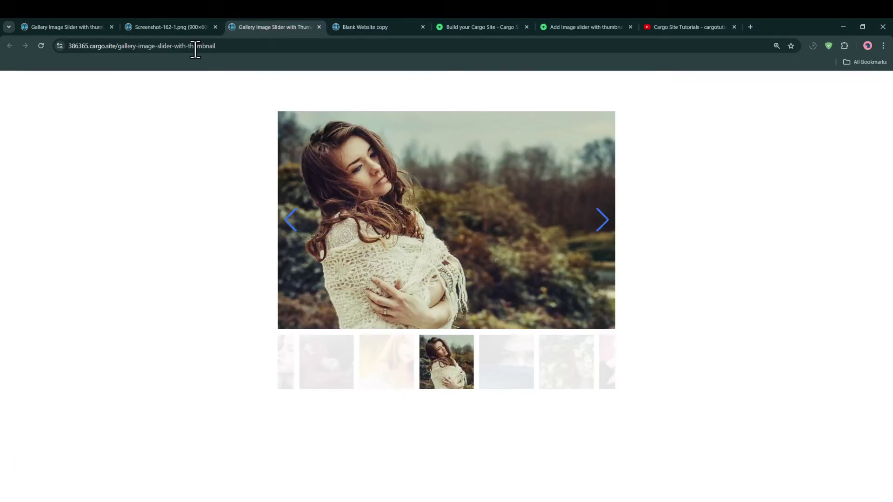
{"action": "left_click", "coordinate": [42, 46]}
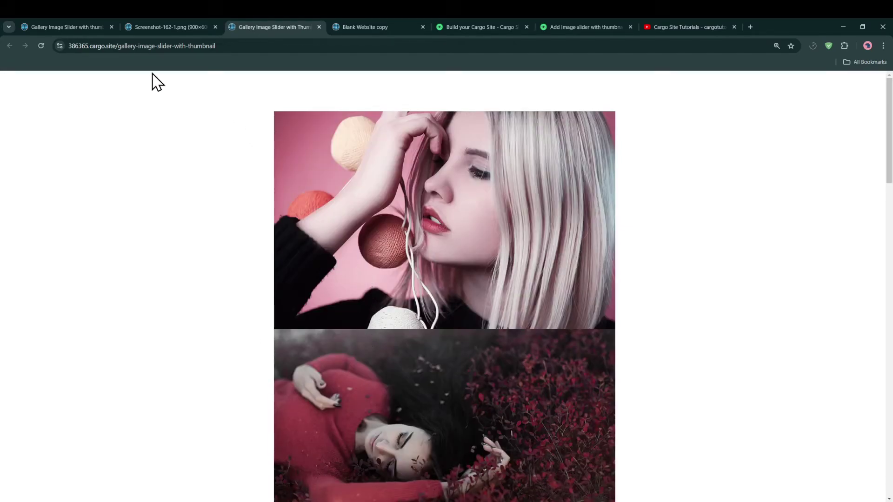
{"action": "scroll", "coordinate": [229, 259], "scroll_direction": "down", "scroll_amount": 4}
{"action": "scroll", "coordinate": [230, 259], "scroll_direction": "up", "scroll_amount": 4}
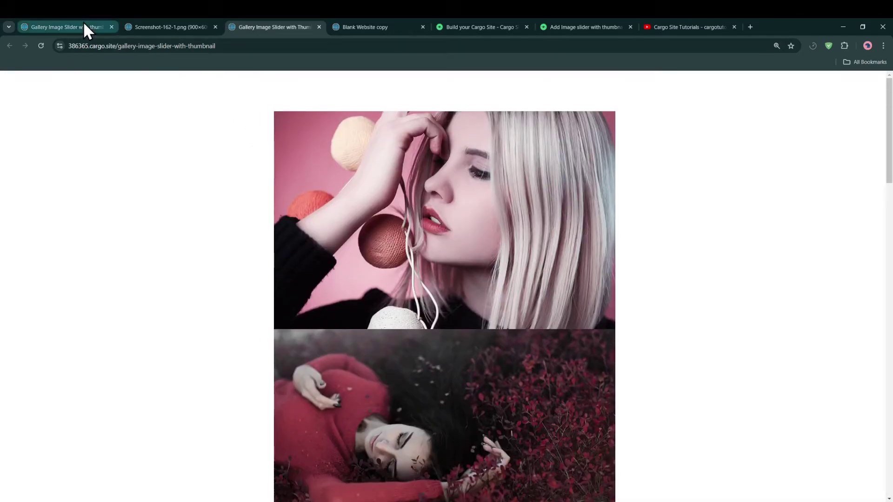
- Look over the published slider page a second time after visiting the editor
{"action": "left_click", "coordinate": [84, 23]}
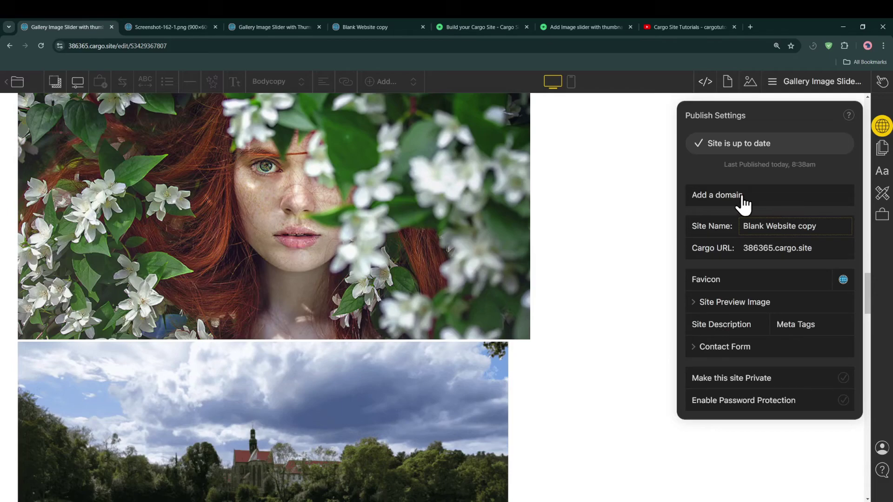
{"action": "left_click", "coordinate": [295, 29]}
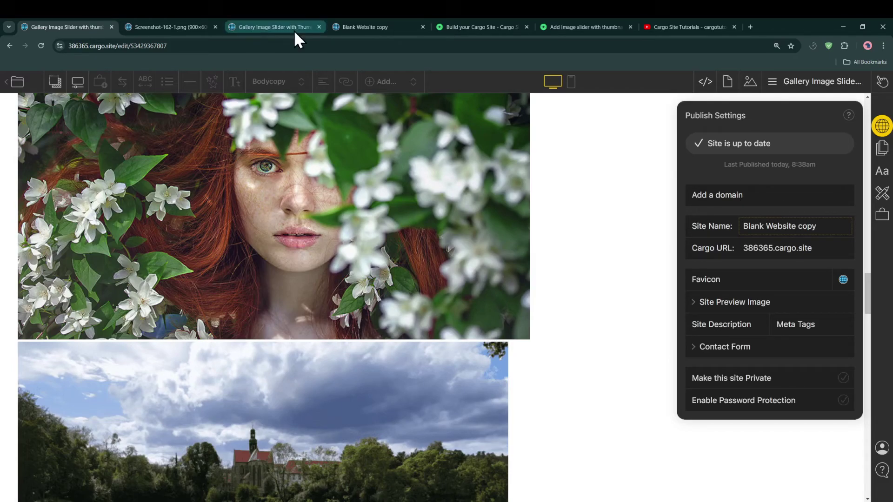
{"action": "scroll", "coordinate": [400, 346], "scroll_direction": "down", "scroll_amount": 5}
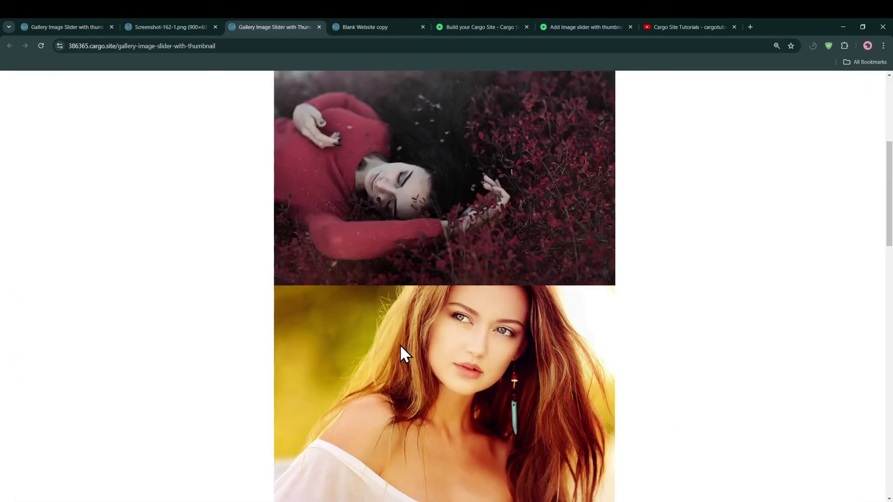
{"action": "scroll", "coordinate": [399, 344], "scroll_direction": "up", "scroll_amount": 5}
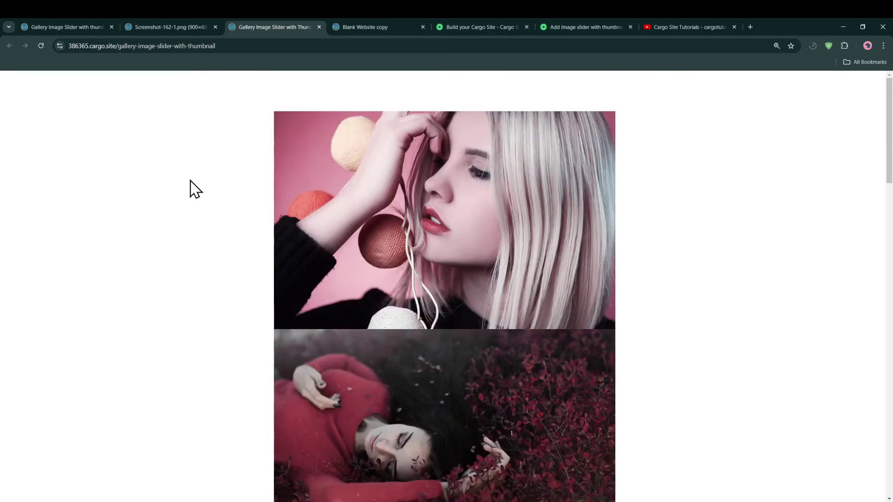
- Open the slider page's live link in a new tab from the Pages list
{"action": "left_click", "coordinate": [56, 26]}
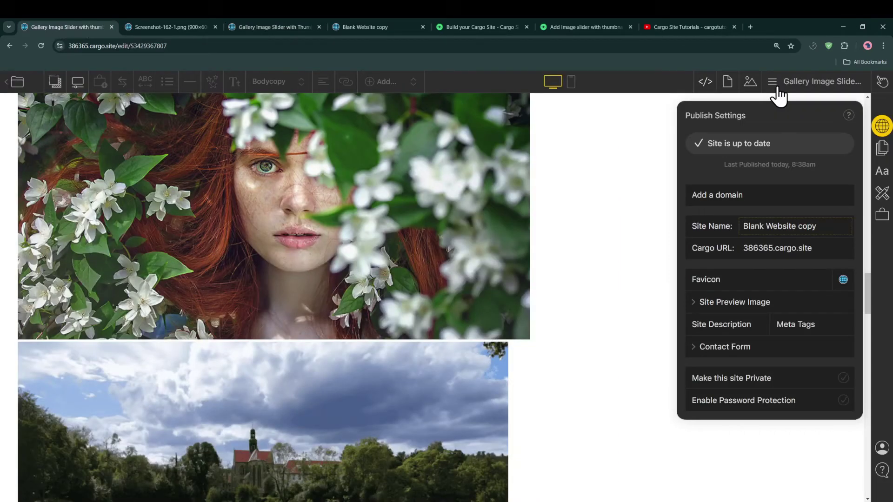
{"action": "left_click", "coordinate": [773, 82]}
{"action": "left_click", "coordinate": [841, 144]}
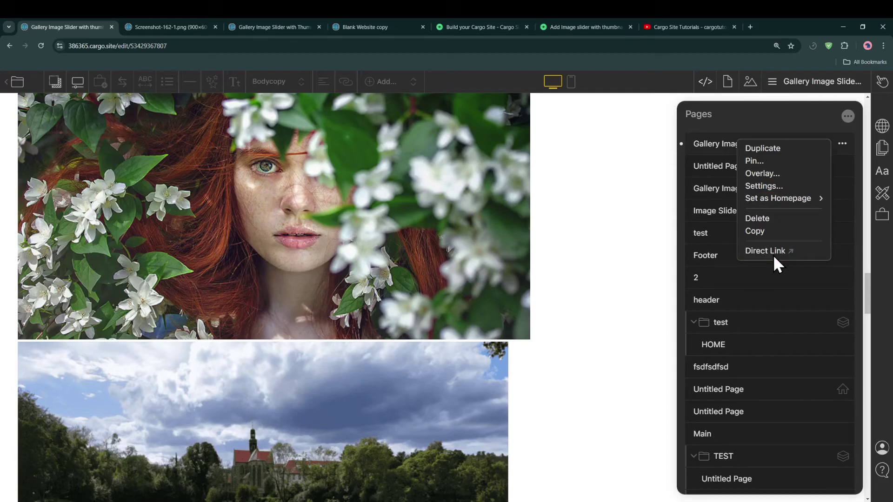
{"action": "left_click", "coordinate": [772, 252]}
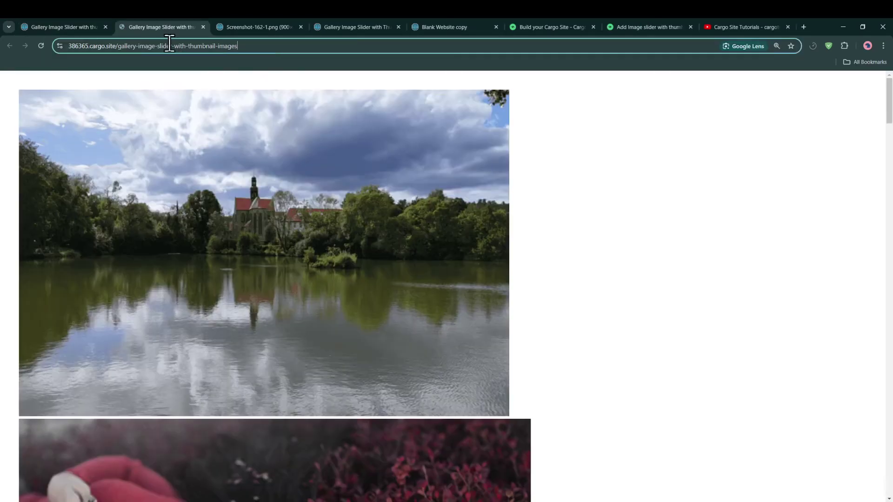
{"action": "left_click_drag", "start_coordinate": [169, 43], "coordinate": [119, 37]}
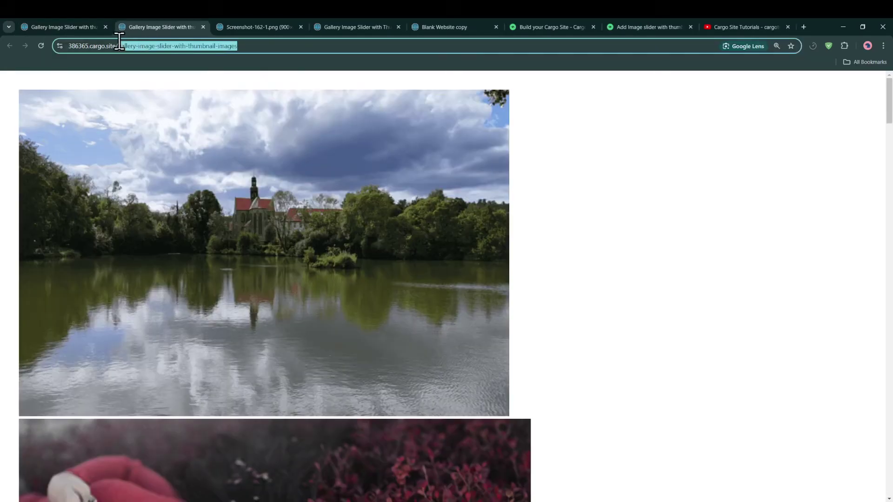
{"action": "left_click", "coordinate": [683, 193]}
- Scroll the new live tab to confirm the images still stack vertically, then return to the editor
{"action": "scroll", "coordinate": [664, 251], "scroll_direction": "down", "scroll_amount": 10}
{"action": "scroll", "coordinate": [666, 251], "scroll_direction": "down", "scroll_amount": 10}
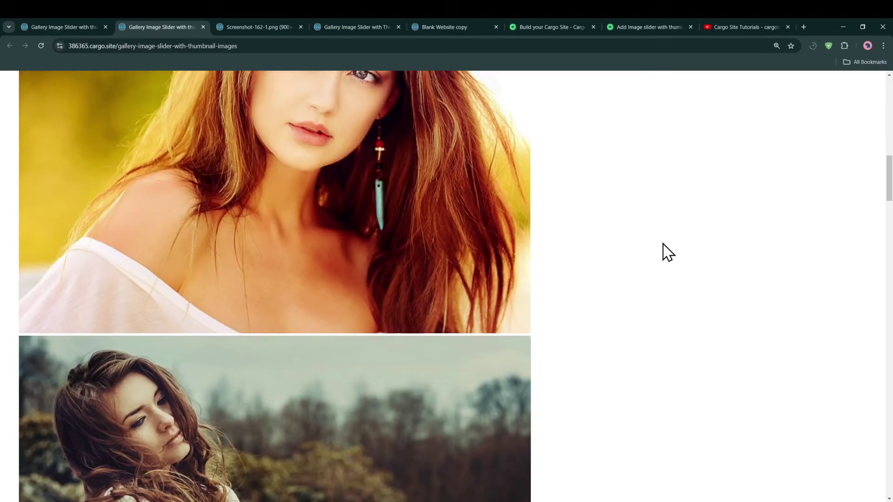
{"action": "scroll", "coordinate": [664, 251], "scroll_direction": "up", "scroll_amount": 18}
{"action": "scroll", "coordinate": [672, 241], "scroll_direction": "up", "scroll_amount": 4}
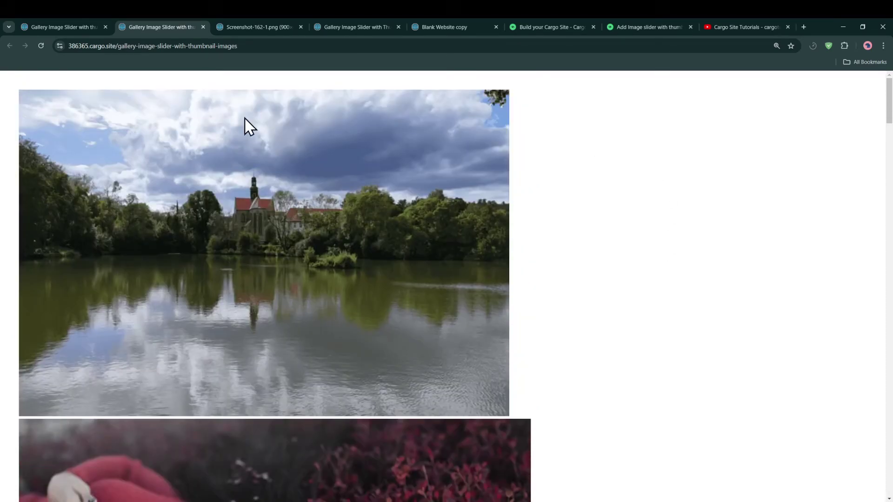
{"action": "left_click", "coordinate": [44, 29]}
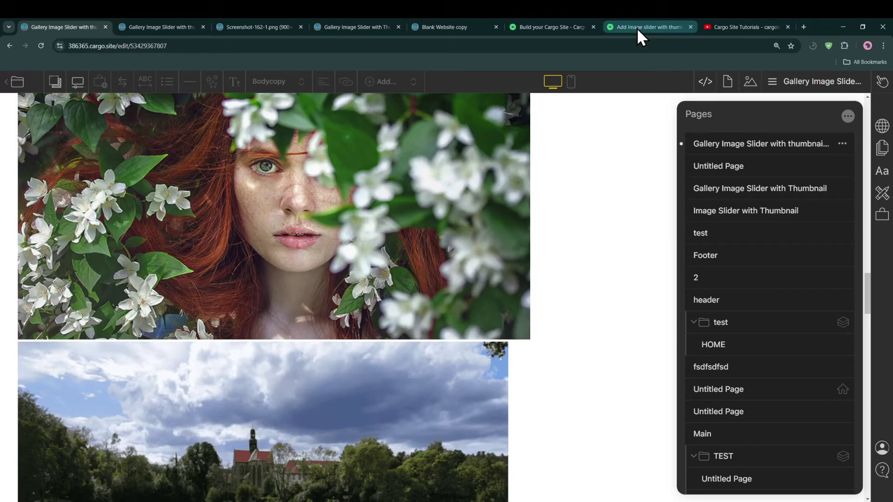
- Select and copy the tutorial's entire gallery CSS code block, then return to Cargo
{"action": "left_click", "coordinate": [636, 27]}
{"action": "scroll", "coordinate": [323, 370], "scroll_direction": "down", "scroll_amount": 5}
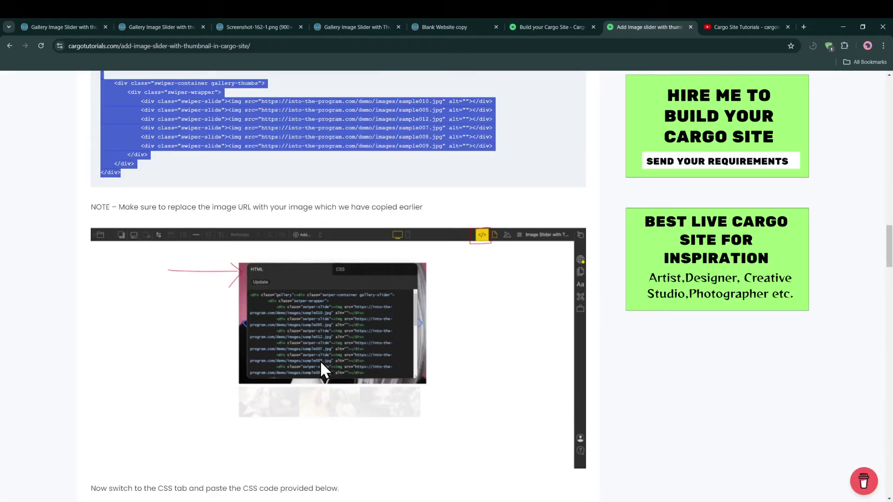
{"action": "scroll", "coordinate": [321, 362], "scroll_direction": "down", "scroll_amount": 8}
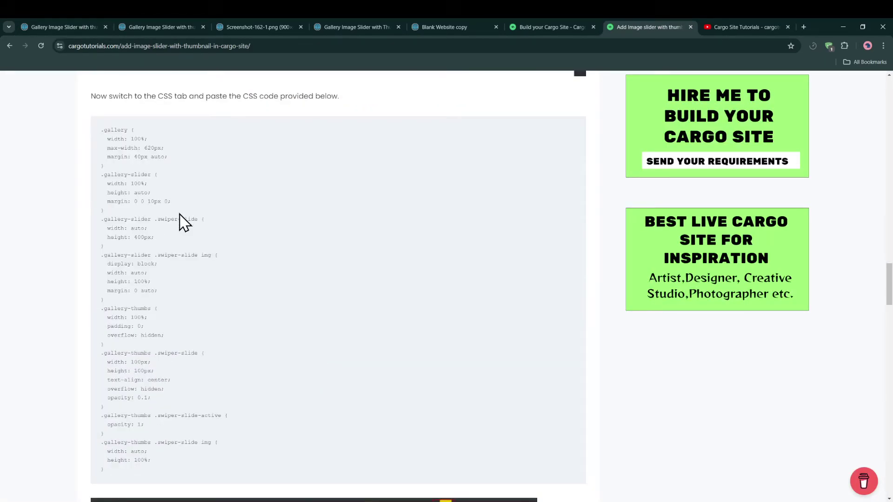
{"action": "left_click_drag", "start_coordinate": [101, 130], "coordinate": [134, 482]}
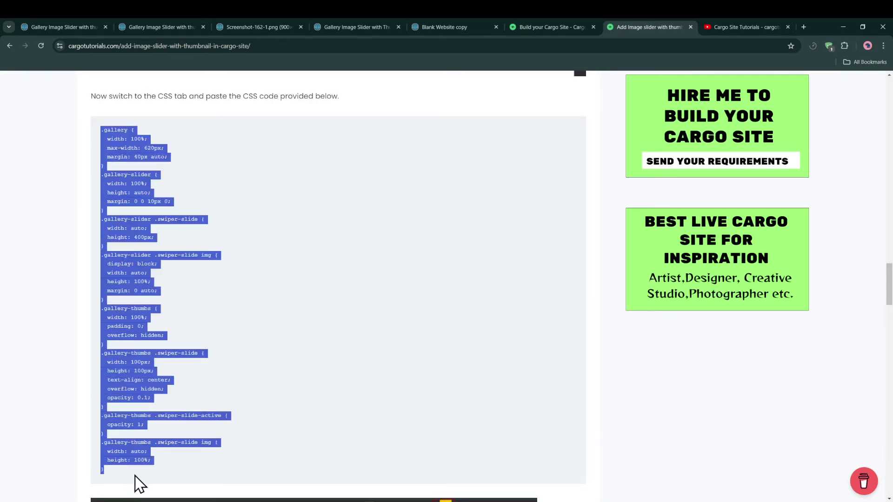
{"action": "left_click", "coordinate": [83, 27]}
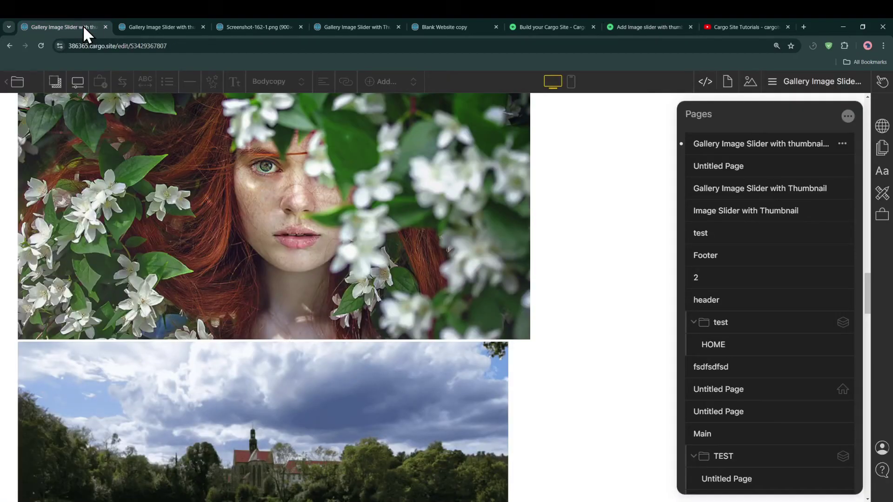
- Paste the copied slider CSS on a new line below the existing rule in the page CSS
{"action": "left_click", "coordinate": [703, 84]}
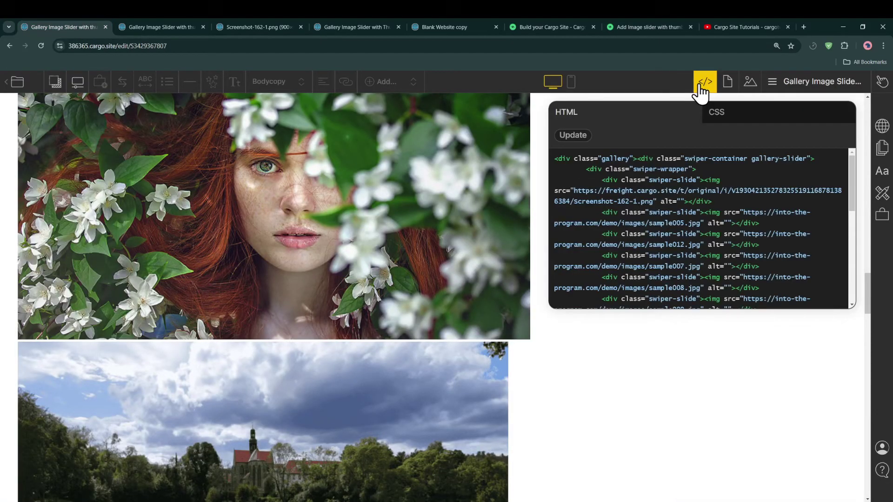
{"action": "left_click", "coordinate": [737, 119]}
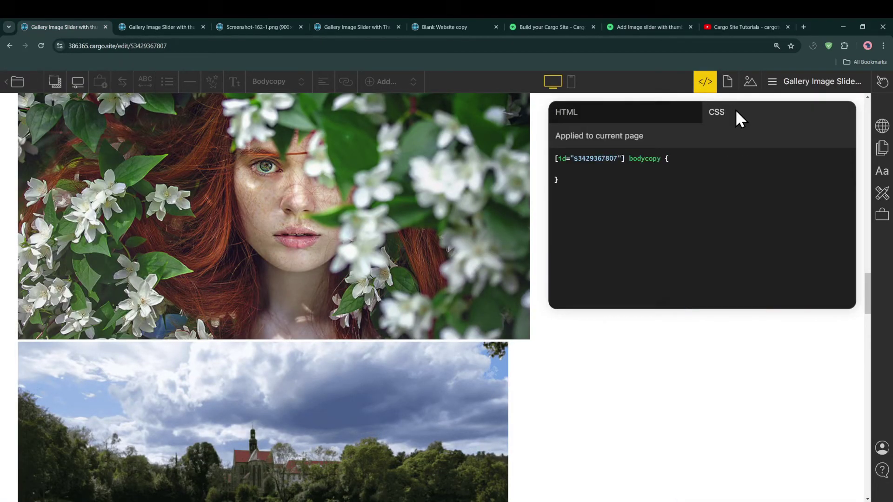
{"action": "left_click", "coordinate": [637, 180]}
{"action": "key", "text": "Return"}
{"action": "key", "text": "ctrl+v"}
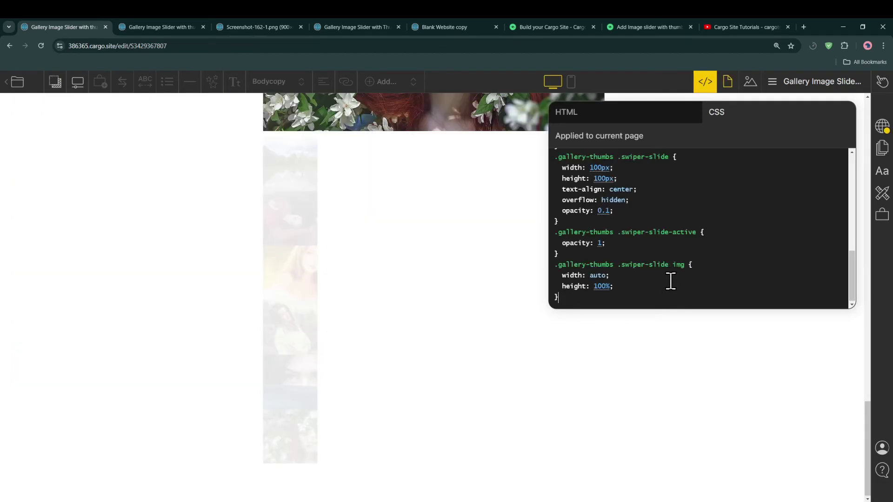
{"action": "scroll", "coordinate": [763, 249], "scroll_direction": "up", "scroll_amount": 1}
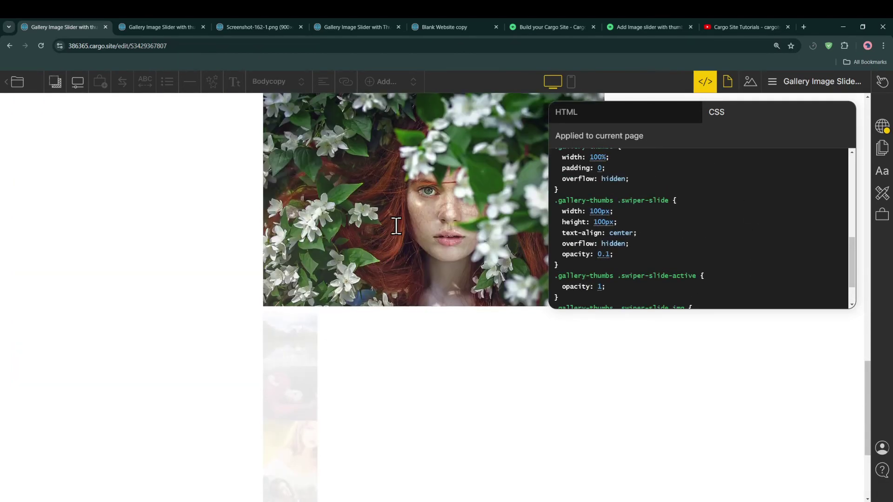
- Publish with Ctrl+P and reload the live gallery page to see the centred images
{"action": "left_click", "coordinate": [882, 125]}
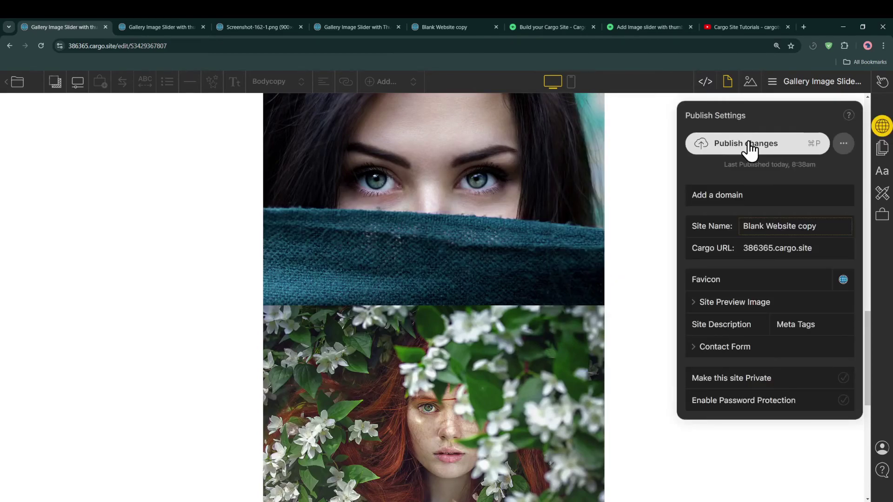
{"action": "key", "text": "ctrl+p"}
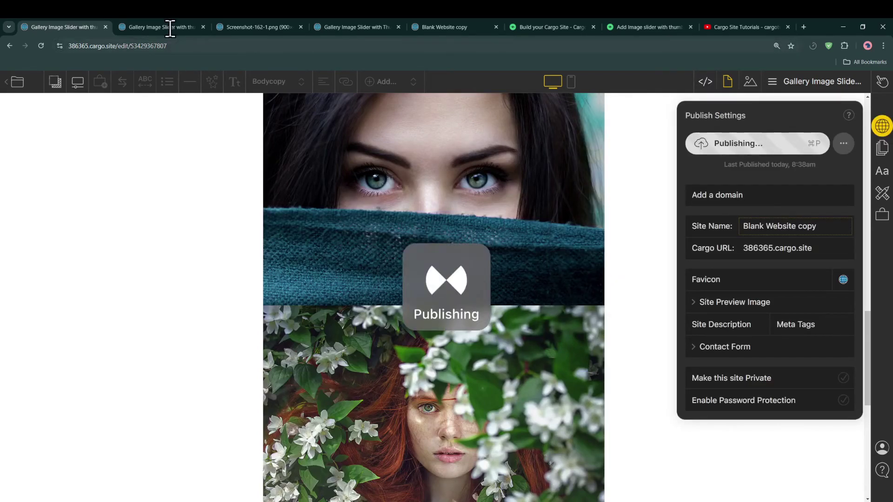
{"action": "left_click", "coordinate": [170, 27]}
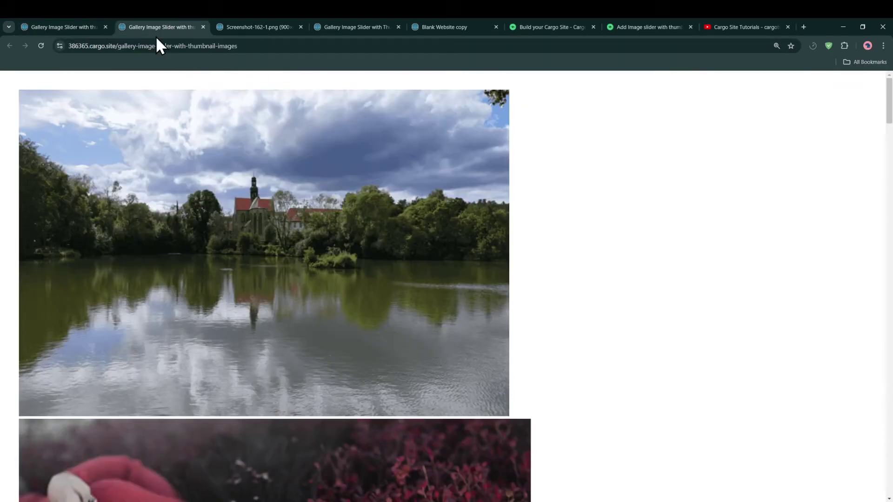
{"action": "left_click", "coordinate": [41, 45]}
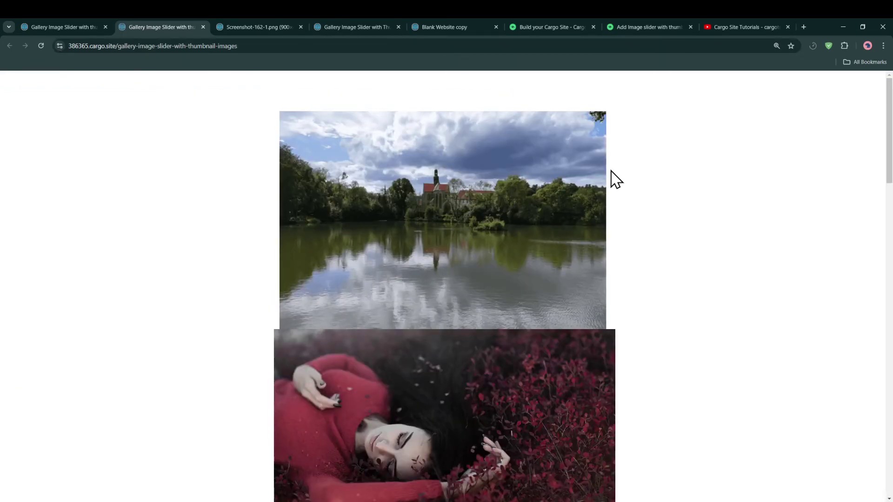
{"action": "scroll", "coordinate": [648, 229], "scroll_direction": "down", "scroll_amount": 13}
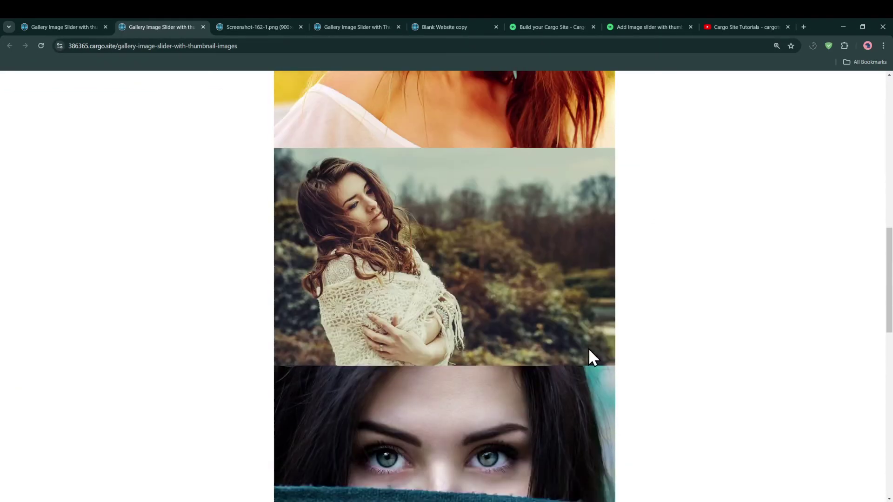
{"action": "scroll", "coordinate": [594, 353], "scroll_direction": "down", "scroll_amount": 14}
{"action": "scroll", "coordinate": [493, 321], "scroll_direction": "up", "scroll_amount": 4}
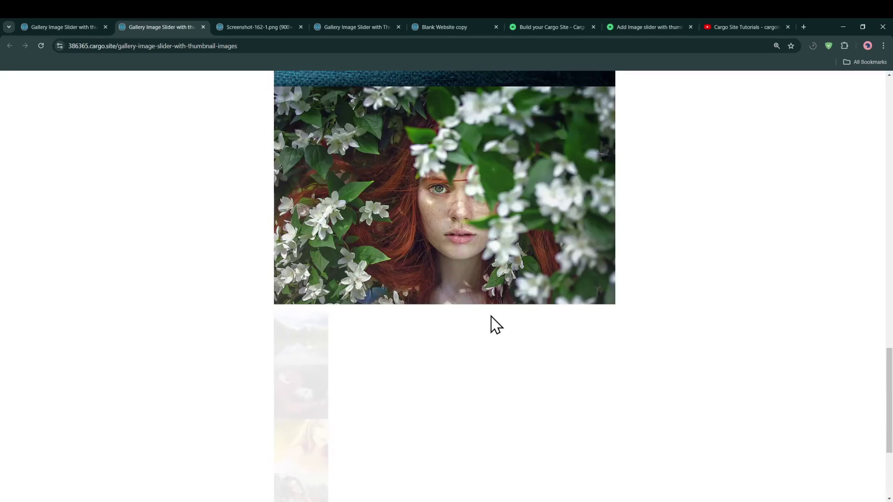
{"action": "scroll", "coordinate": [495, 324], "scroll_direction": "up", "scroll_amount": 4}
- View the finished example gallery page, then go back to the tutorial's CSS code
{"action": "left_click", "coordinate": [378, 27]}
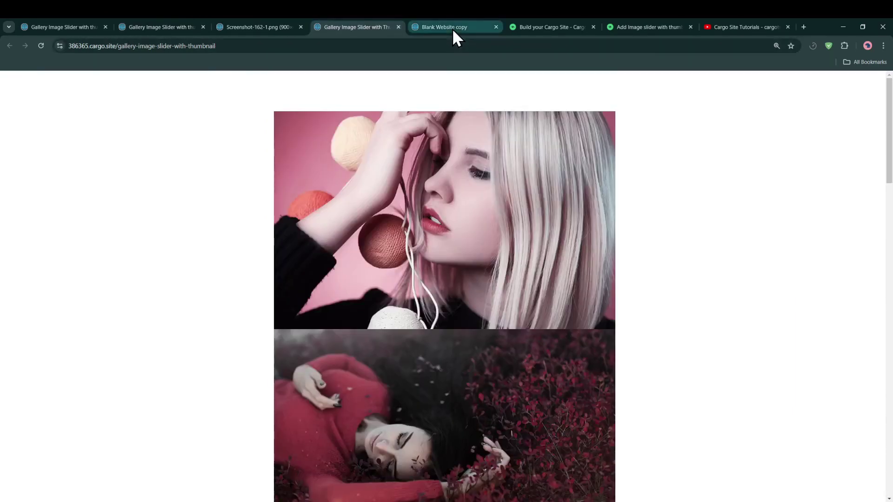
{"action": "left_click", "coordinate": [634, 27]}
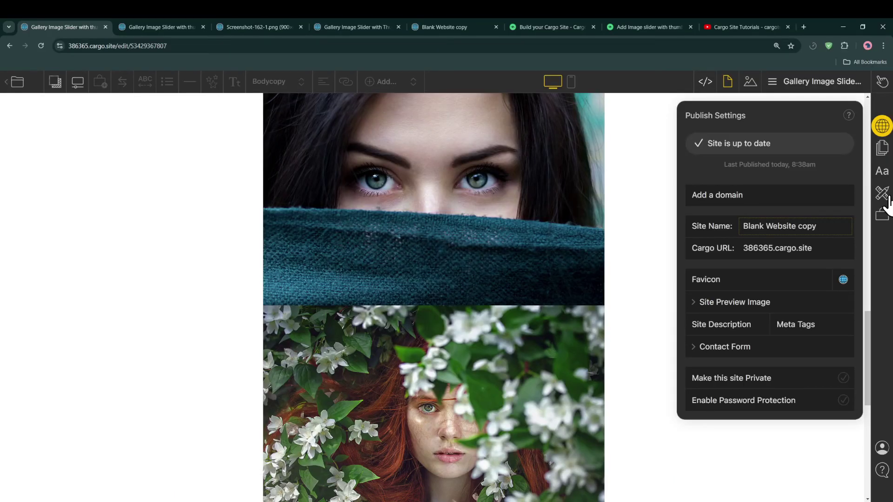
- Open Site Settings and its site-wide custom code editor
{"action": "left_click", "coordinate": [883, 194]}
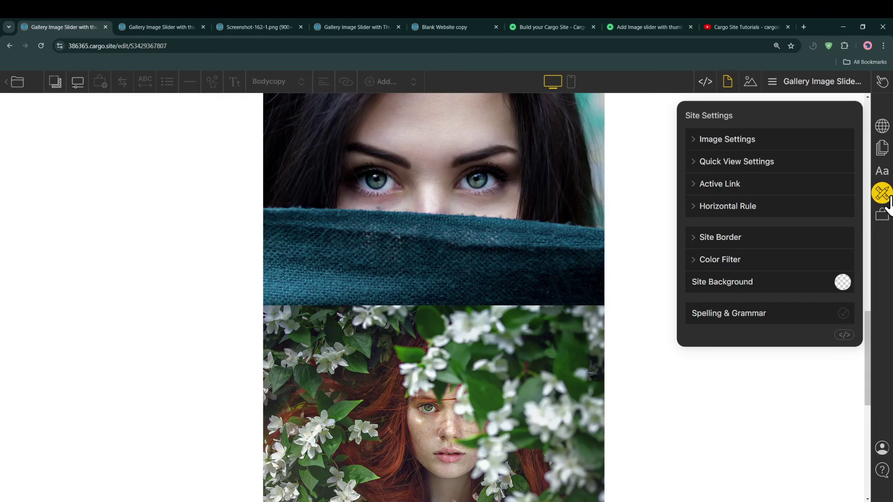
{"action": "left_click", "coordinate": [844, 335]}
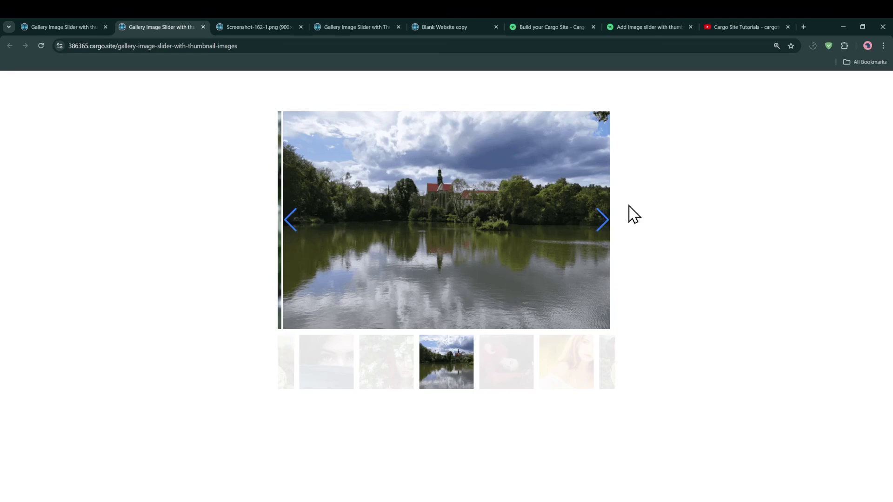
- Test the slider's arrows and thumbnails, cycling between the shawl portrait, red-haired portrait and lake photo
{"action": "left_click", "coordinate": [607, 227]}
{"action": "left_click", "coordinate": [606, 227]}
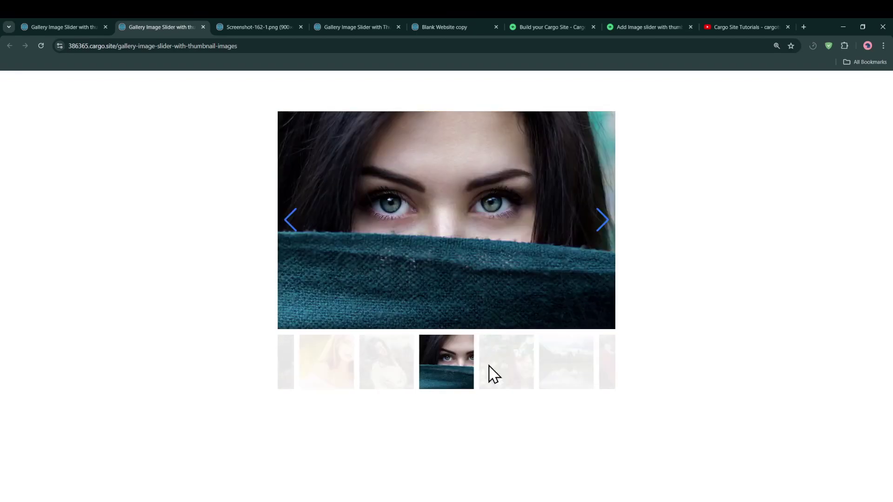
{"action": "left_click", "coordinate": [379, 375]}
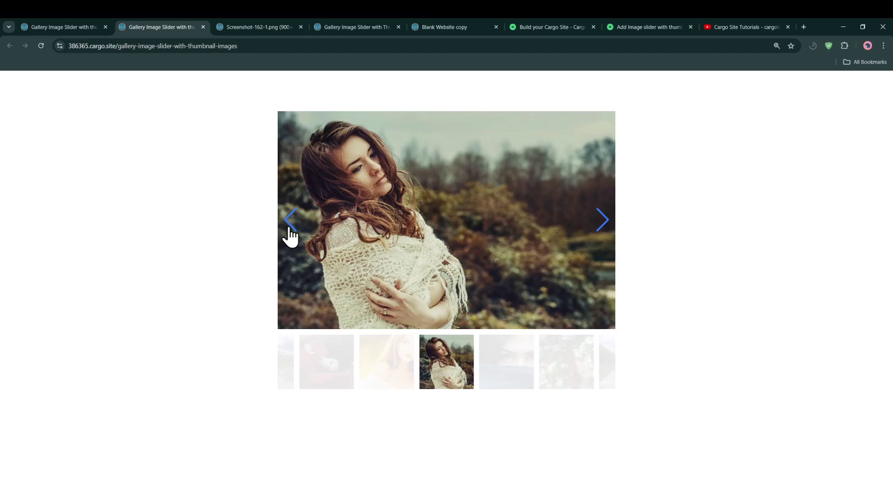
{"action": "left_click", "coordinate": [290, 231]}
{"action": "left_click", "coordinate": [347, 372]}
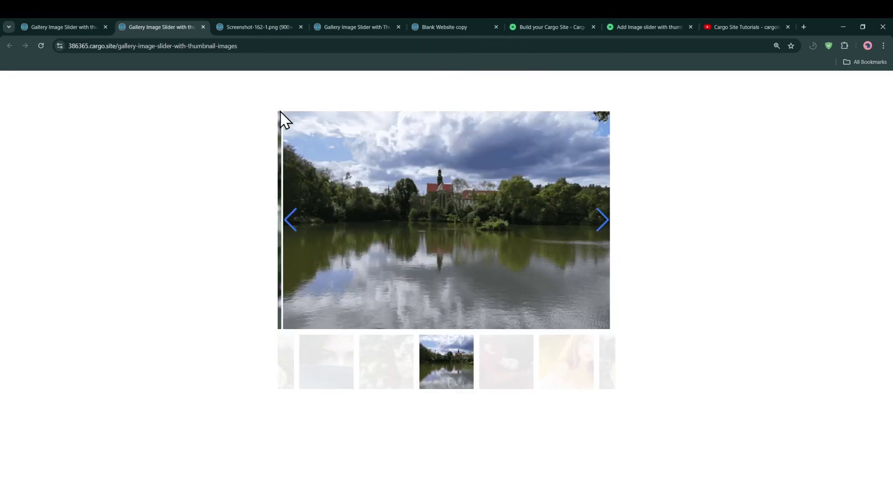
{"action": "left_click", "coordinate": [291, 224]}
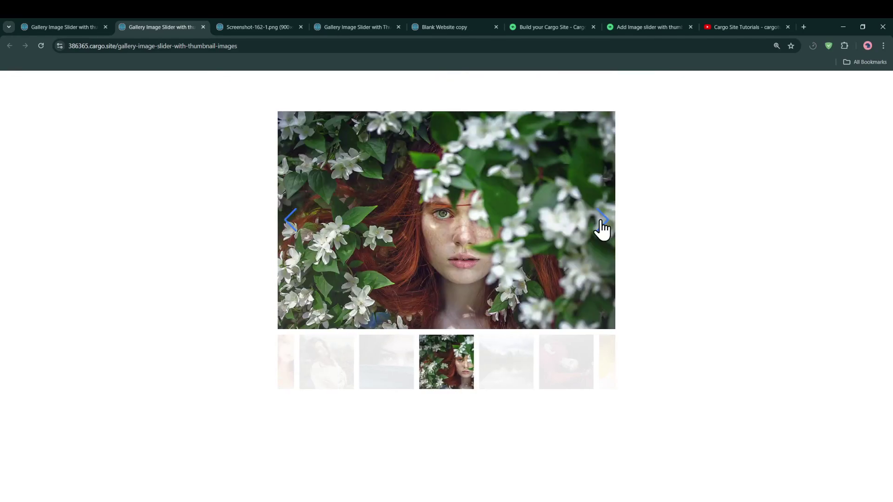
{"action": "left_click", "coordinate": [603, 230]}
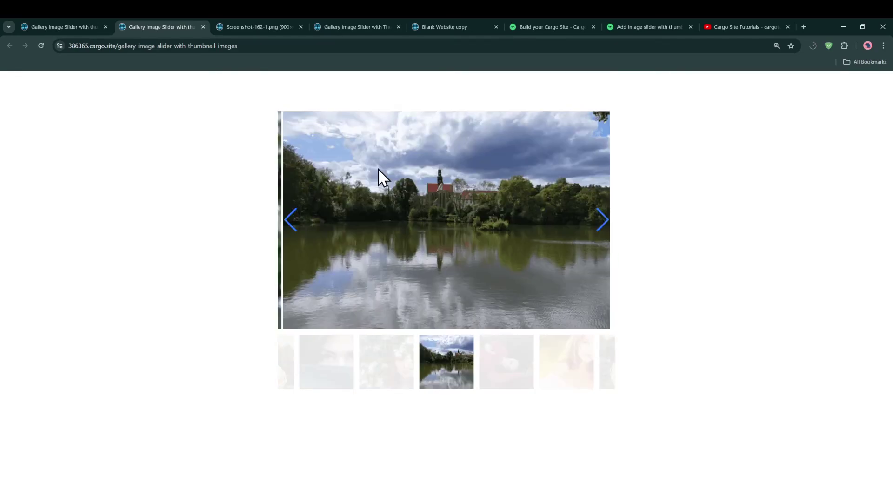
{"action": "left_click", "coordinate": [293, 230]}
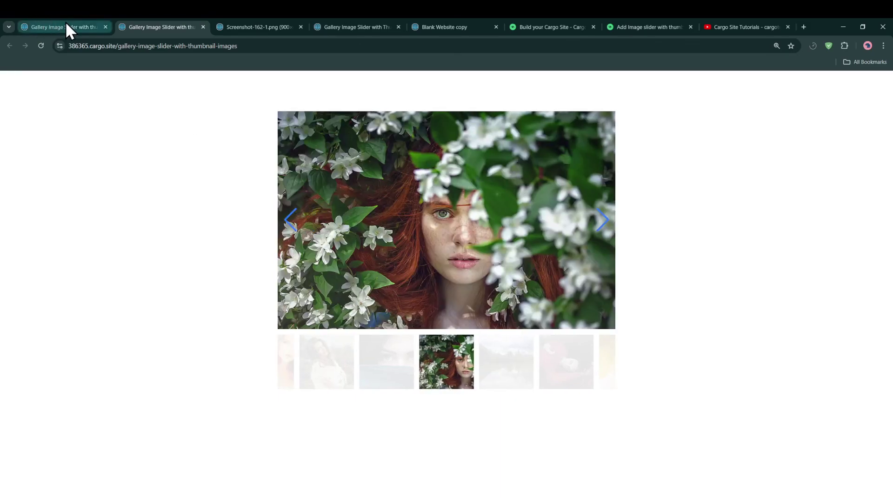
{"action": "mouse_move", "coordinate": [65, 27]}
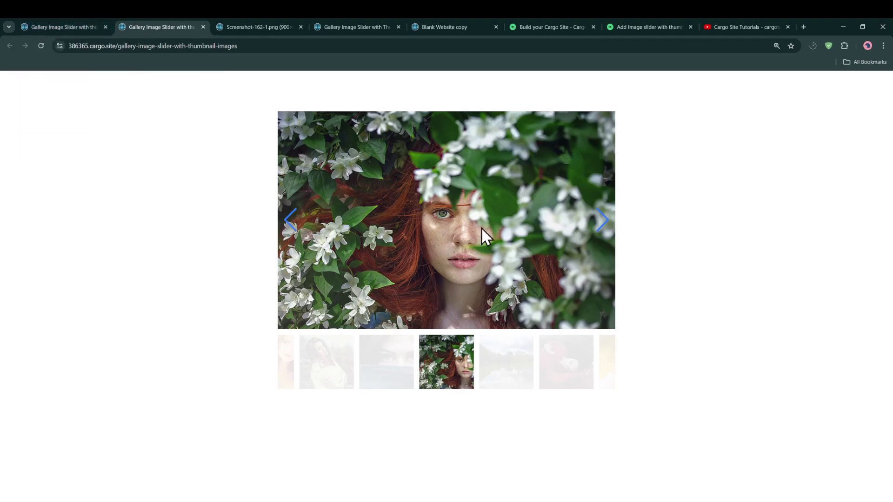
{"action": "left_click", "coordinate": [601, 221]}
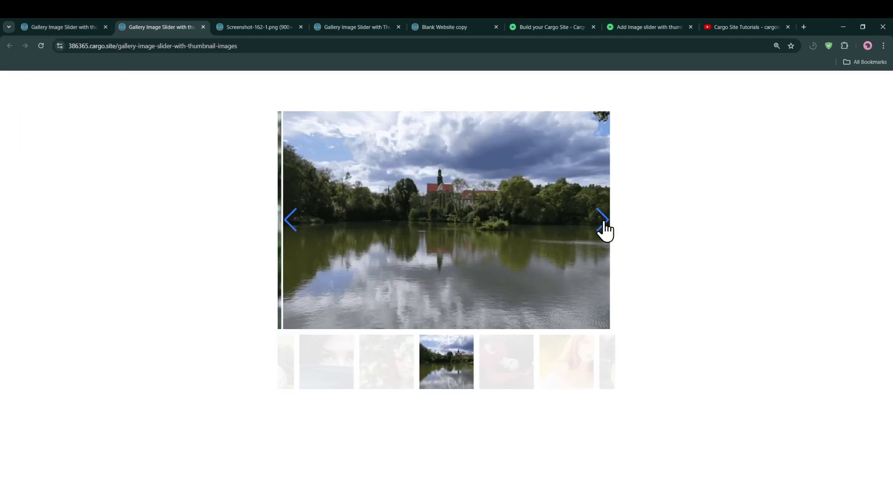
{"action": "left_click", "coordinate": [79, 27]}
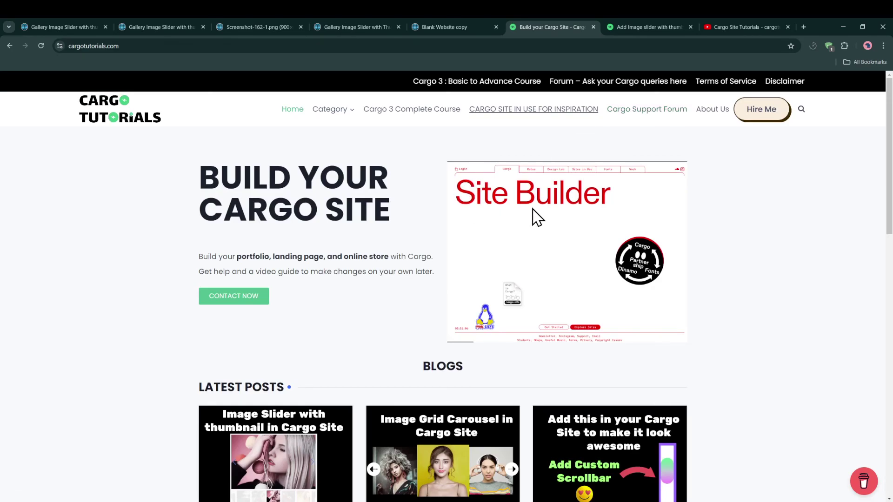
- Bring the Cargo editor back to the front, with publish settings showing the site up to date
{"action": "left_click", "coordinate": [92, 26]}
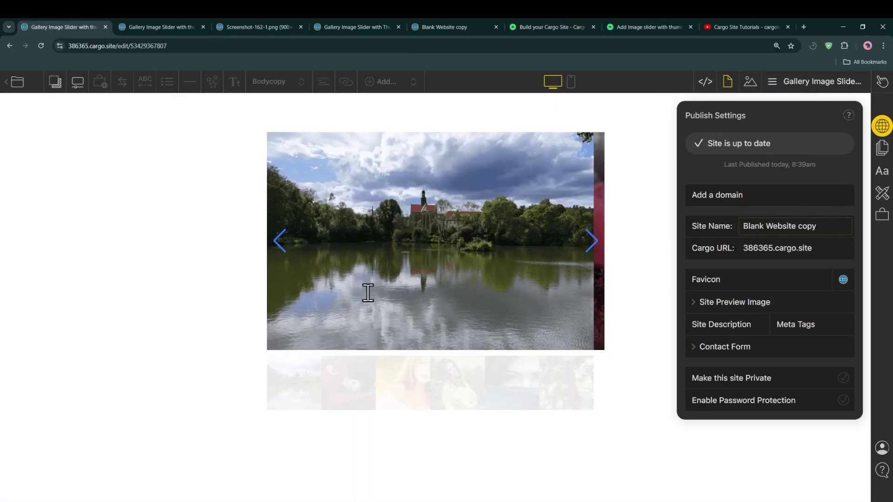